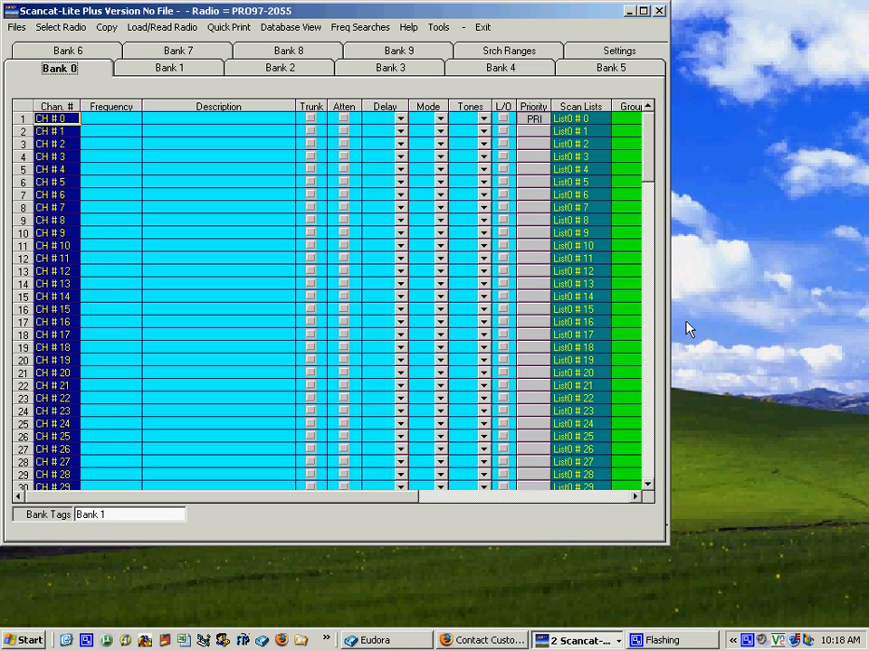
Step: Open LA.DAT from the SCL-PubSfty-RSD2008 (E:) drive for a direct Mr. Scanner CD search
left_click(686, 323)
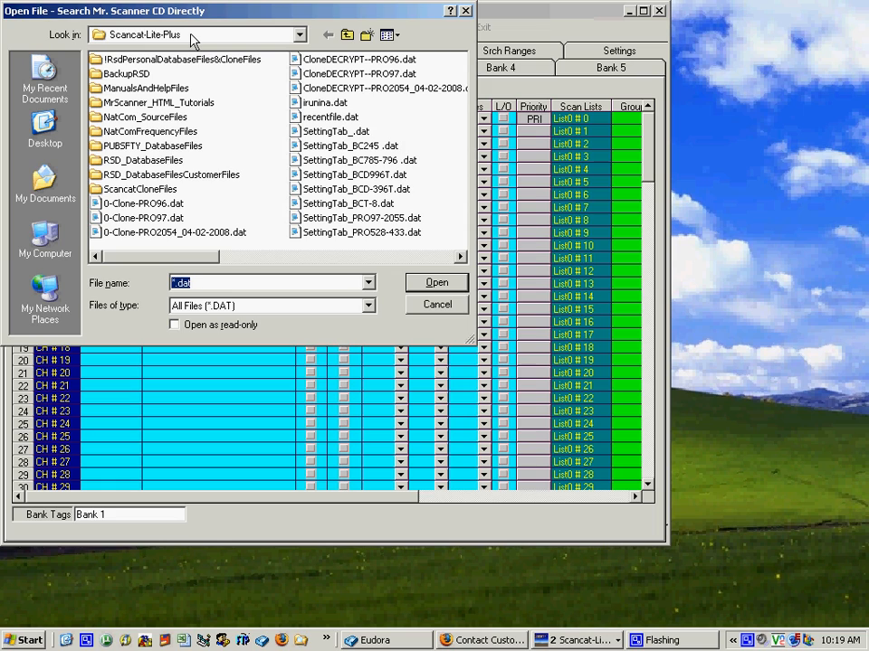
left_click(300, 36)
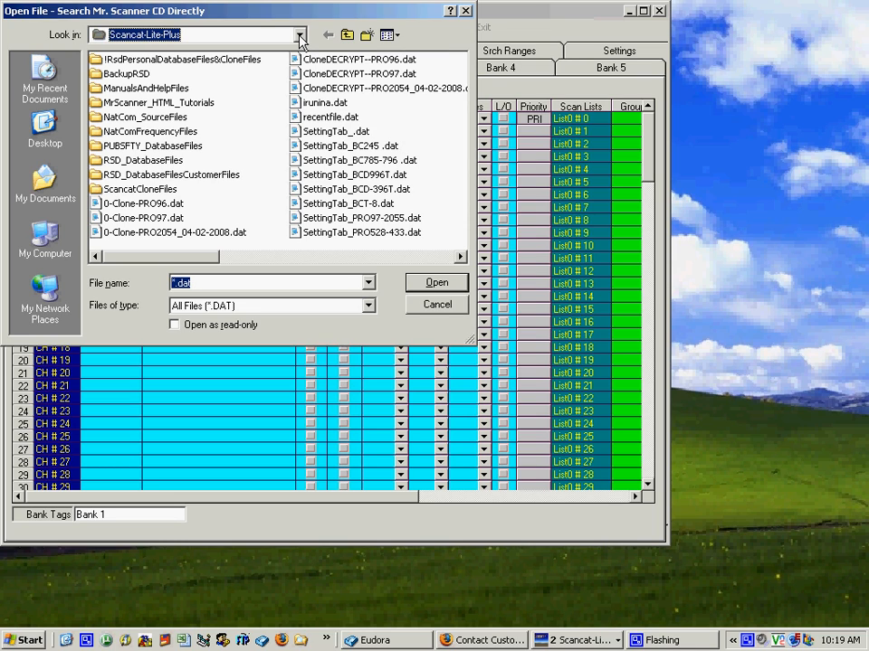
left_click(300, 36)
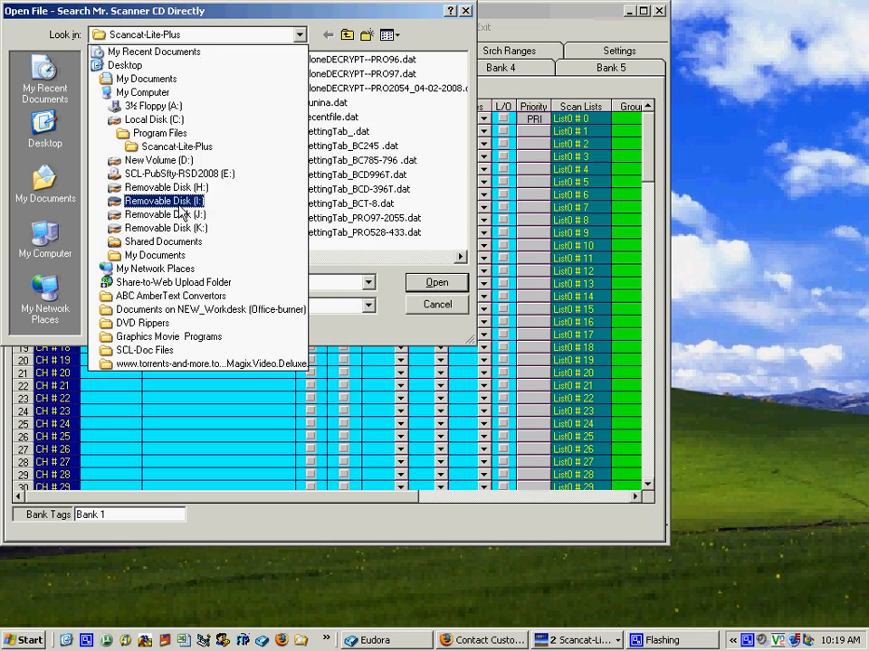
left_click(163, 177)
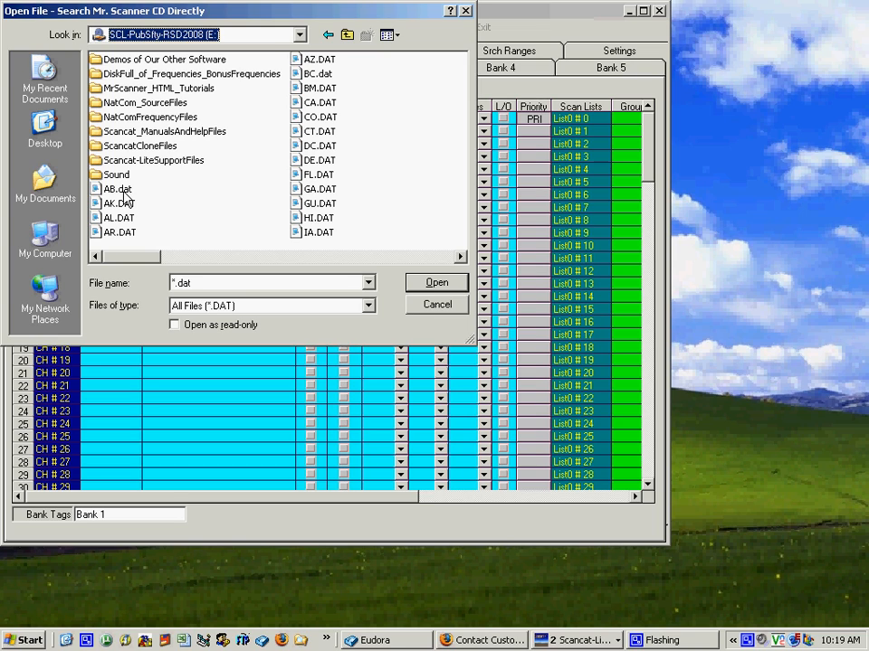
left_click(300, 258)
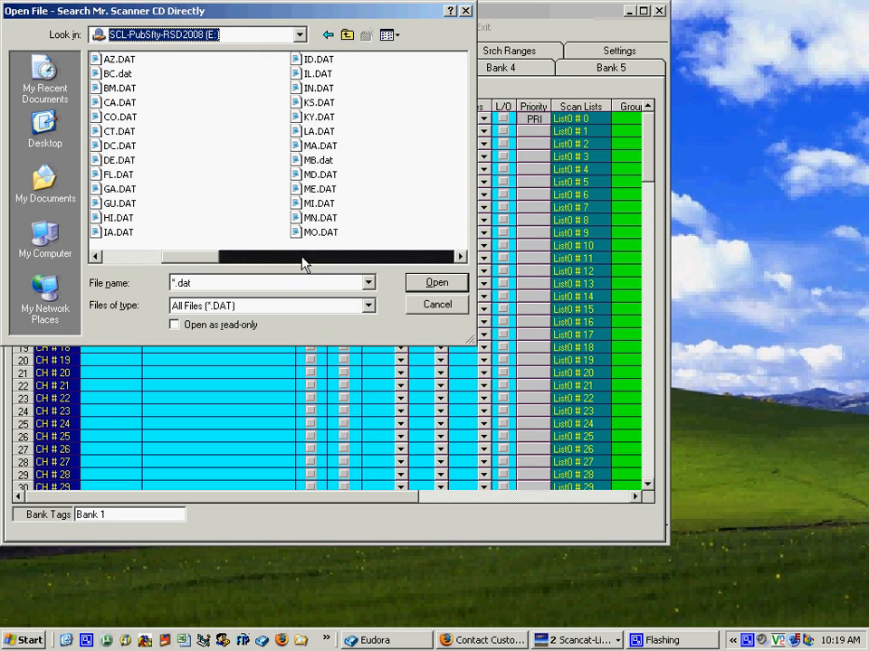
left_click(308, 132)
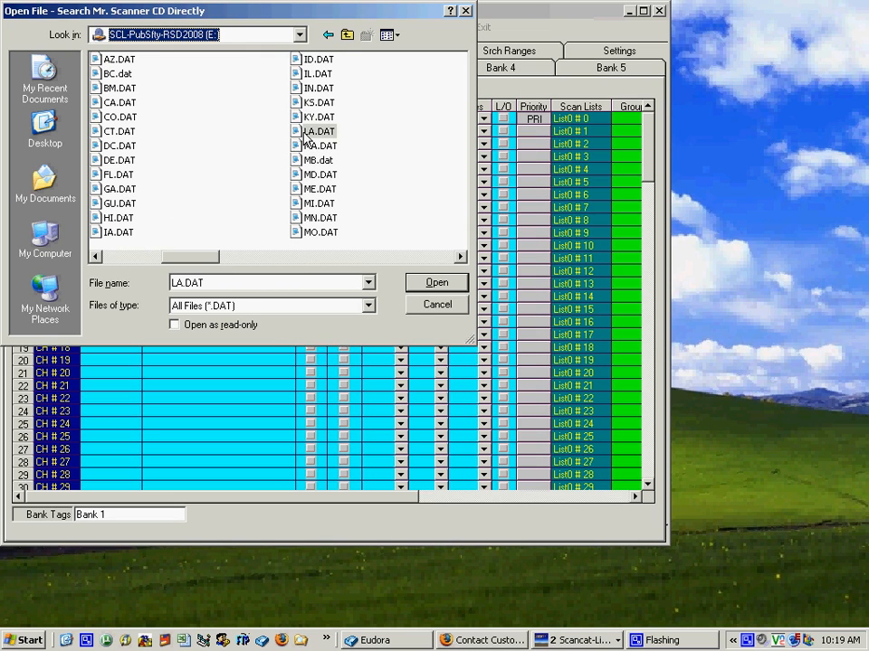
left_click(437, 284)
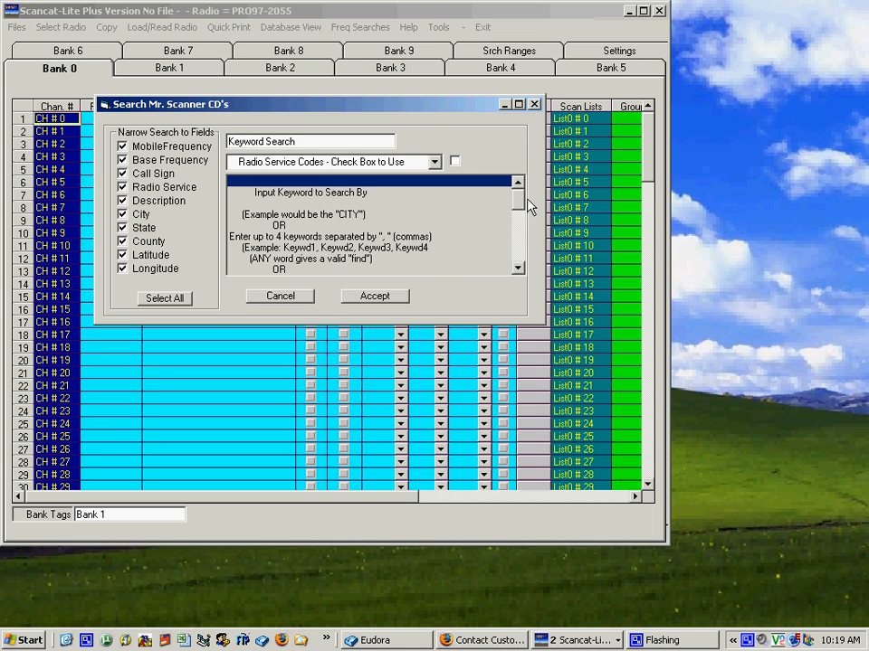
Step: Search the file for the keyword "police" with the Radio Service Codes option enabled
mouse_move(519, 202)
left_mouse_down()
mouse_move(519, 266)
mouse_move(517, 185)
left_mouse_up()
left_click(455, 162)
left_click_drag(294, 141, 226, 141)
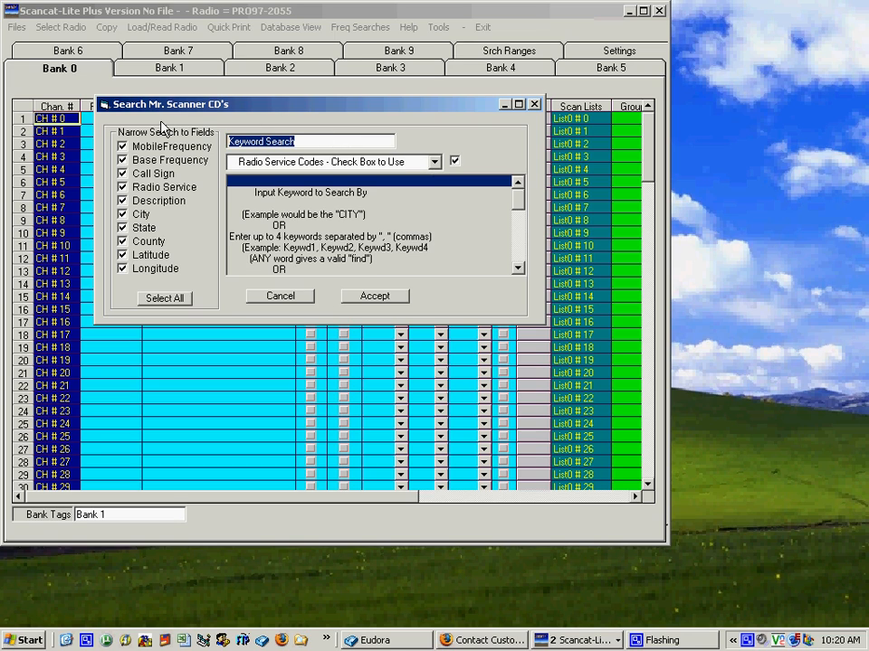
type("police")
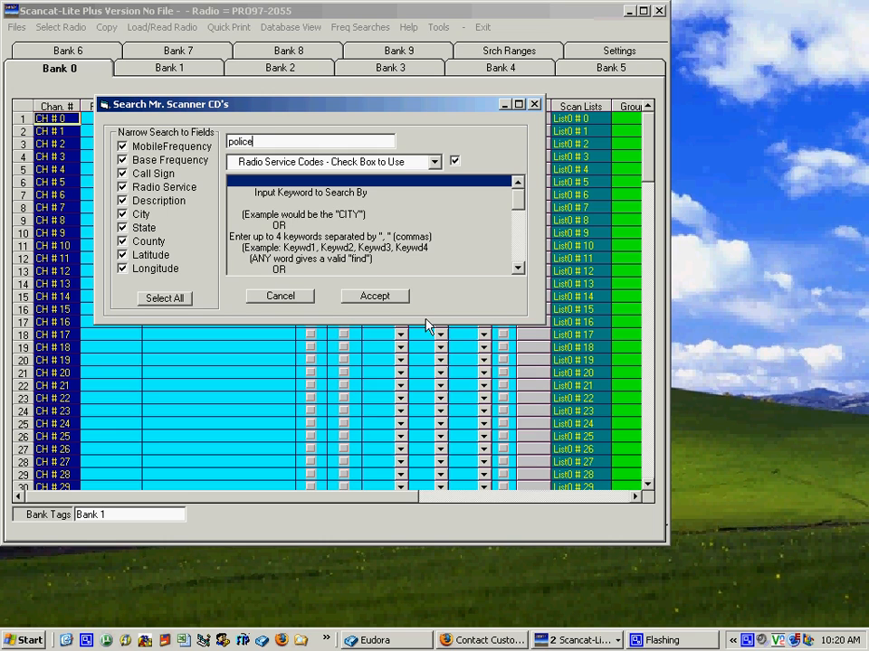
left_click(374, 296)
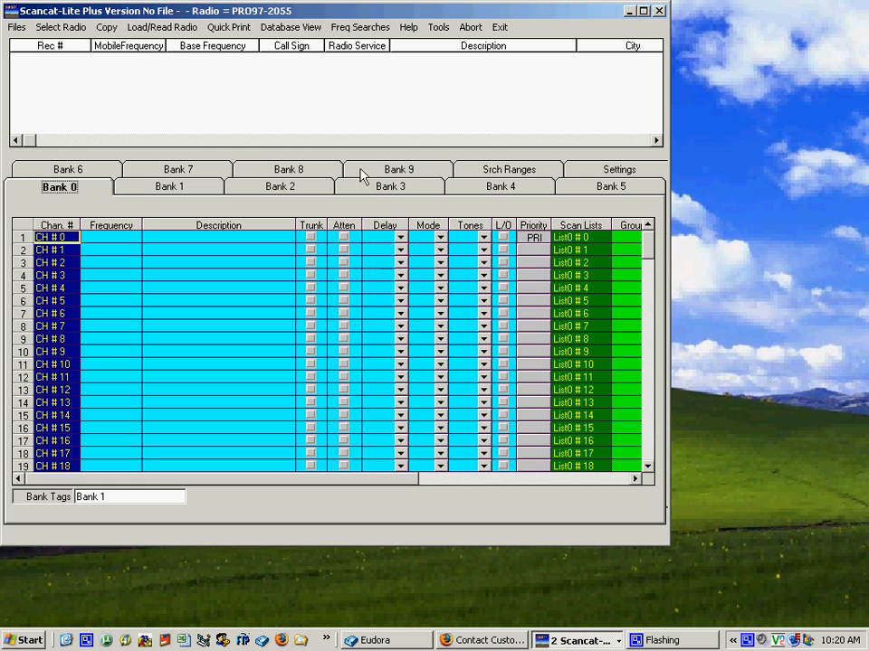
Step: Close the top database and show it again
double_click(287, 115)
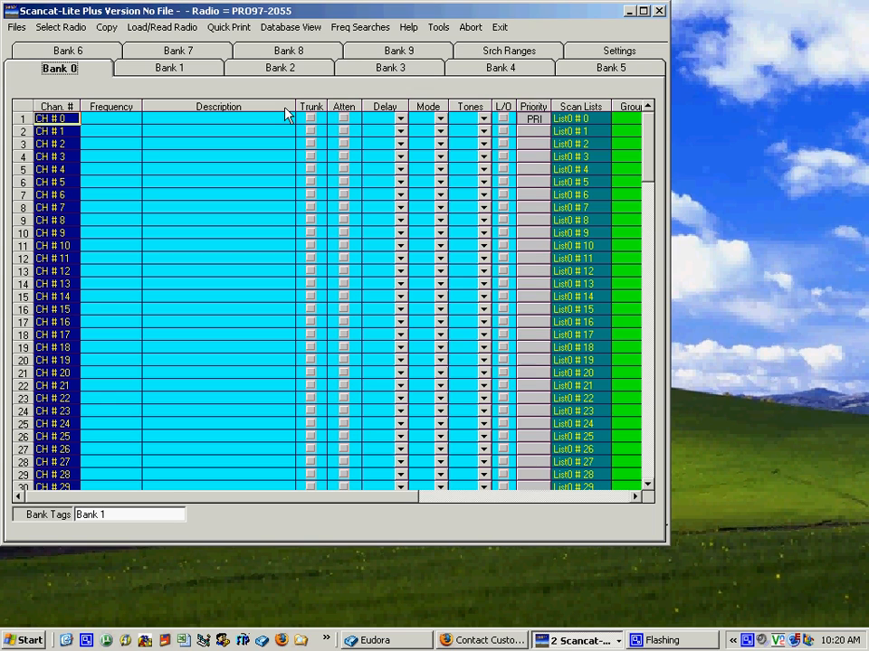
left_click(287, 30)
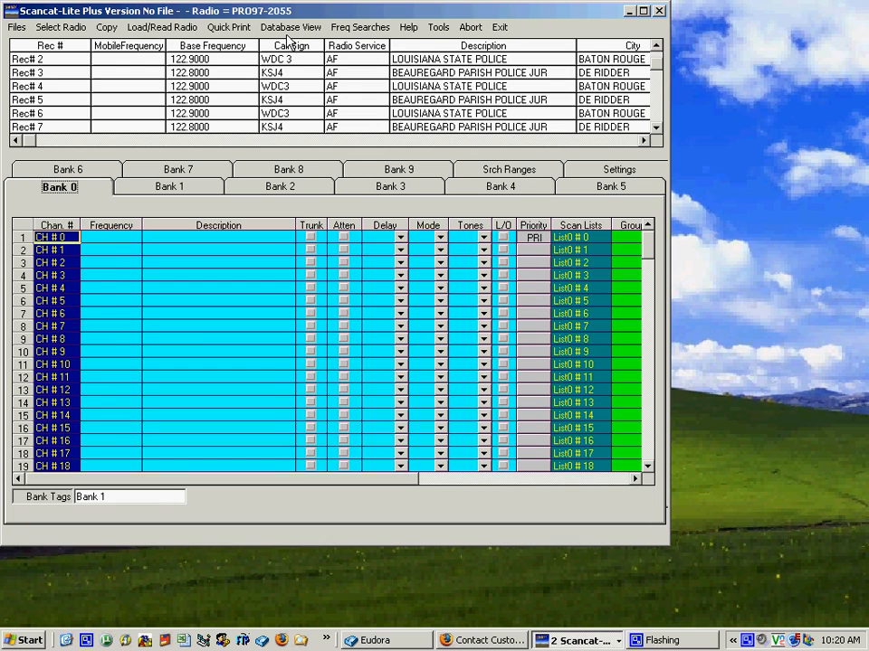
left_click(284, 29)
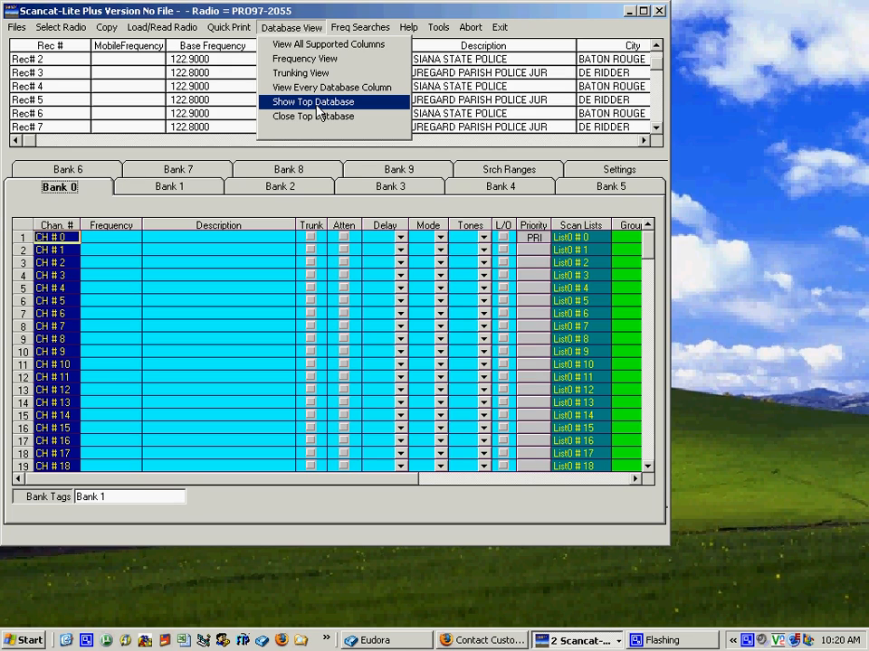
left_click(287, 45)
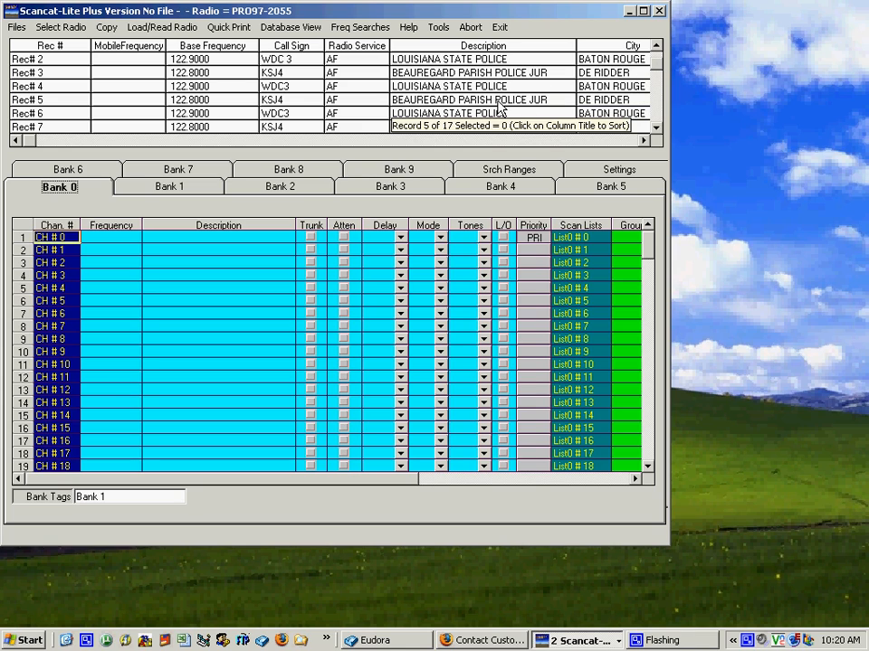
Step: Highlight the three Louisiana State Police records Rec# 2, 4 and 6 in the upper database
left_click(414, 115)
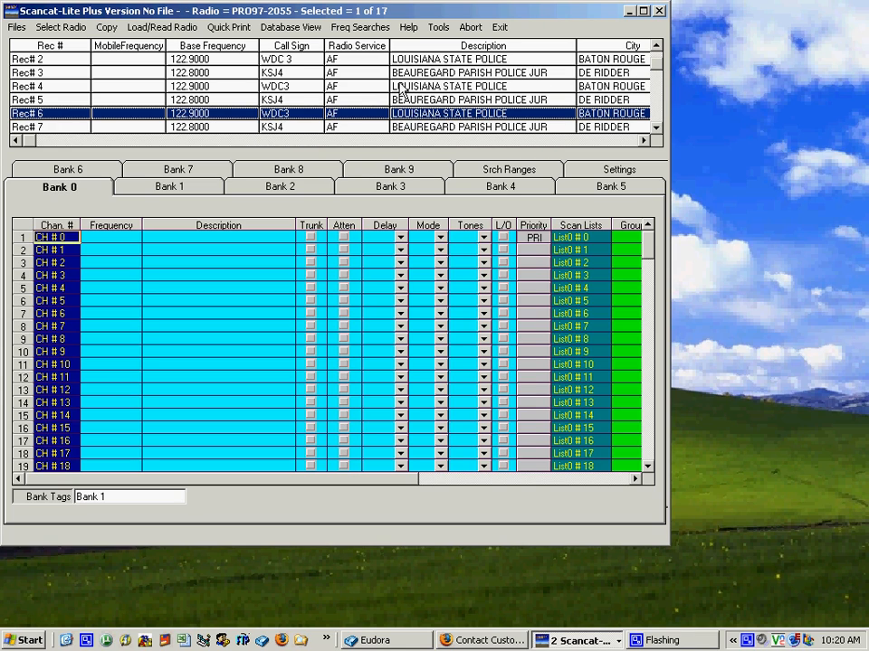
left_click(416, 87, "ctrl")
left_click(418, 60, "ctrl")
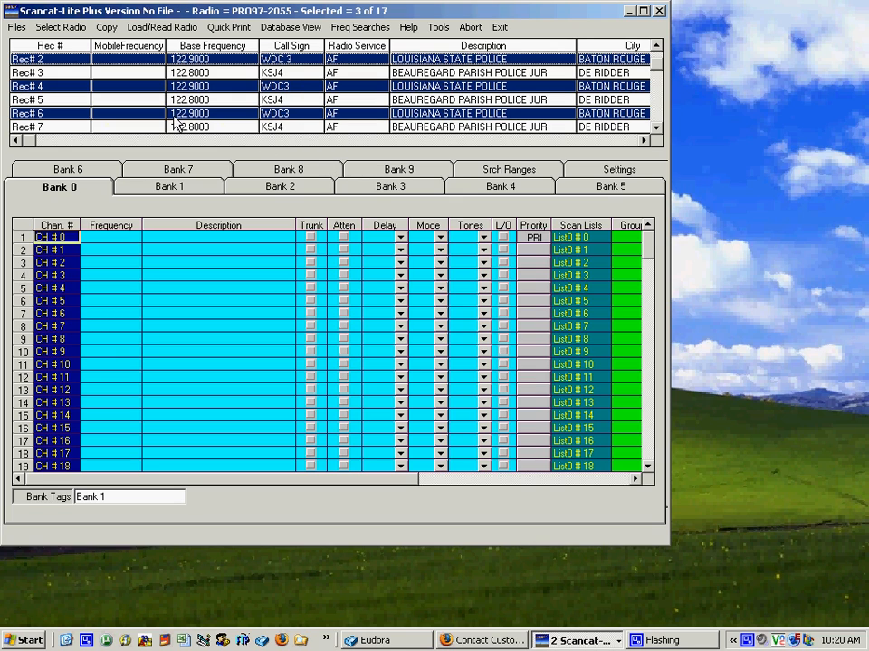
Step: Paste the highlighted frequencies into Bank 0 starting at CH # 2, and erase the selected records from the upper database
left_click(103, 256)
left_click(102, 263)
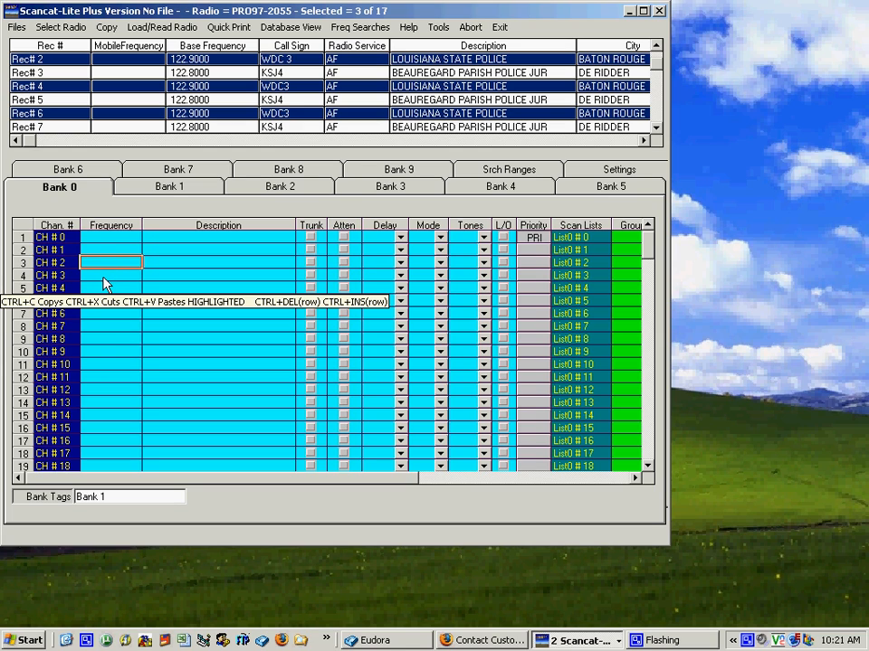
left_click(154, 192)
left_click(276, 191)
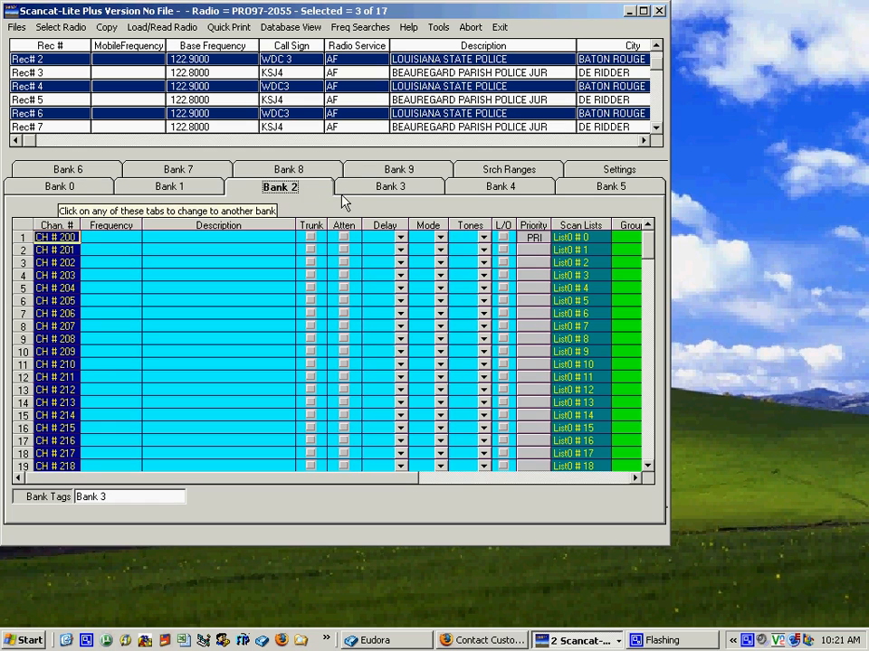
left_click(352, 193)
left_click(74, 188)
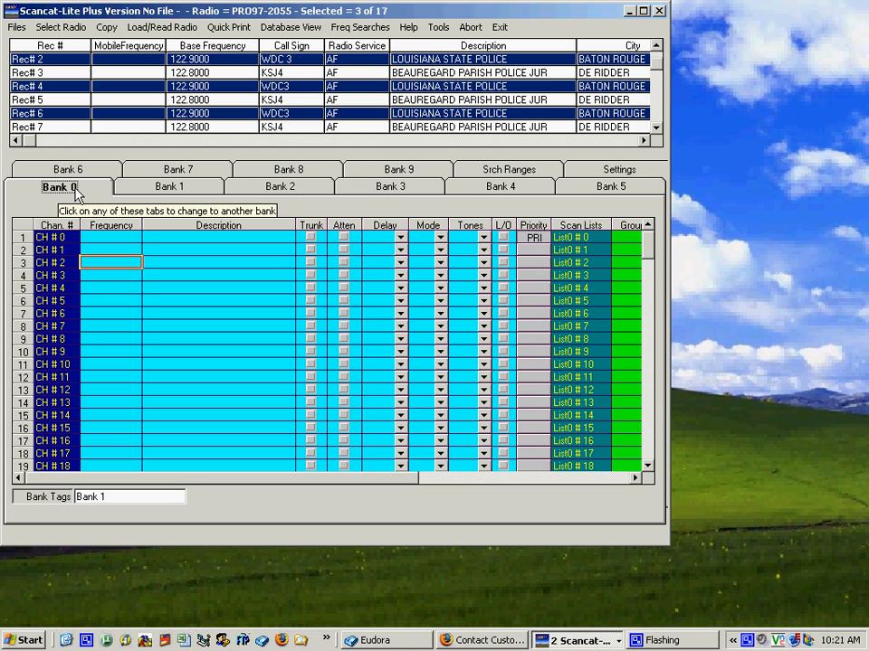
left_click(105, 29)
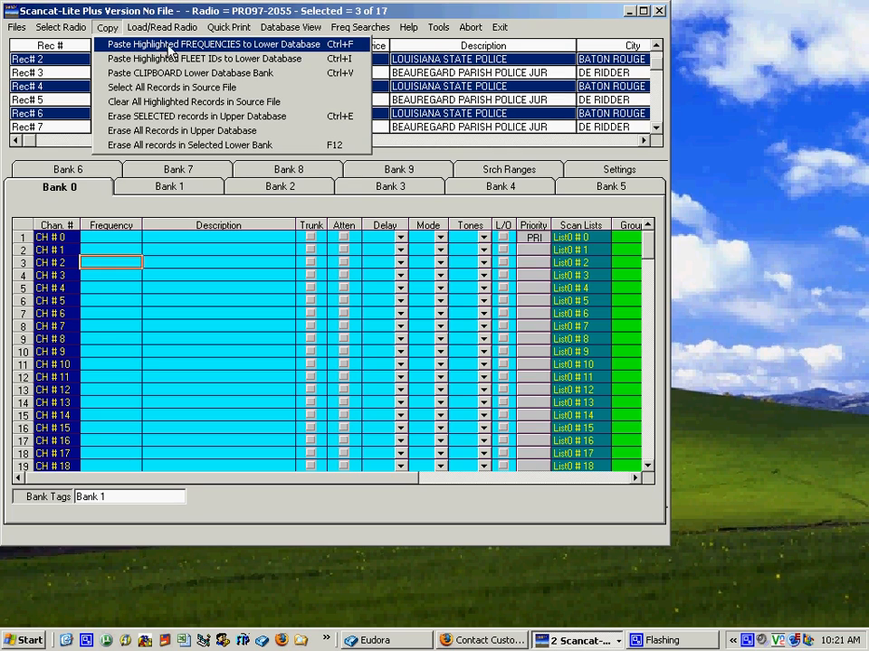
left_click(283, 45)
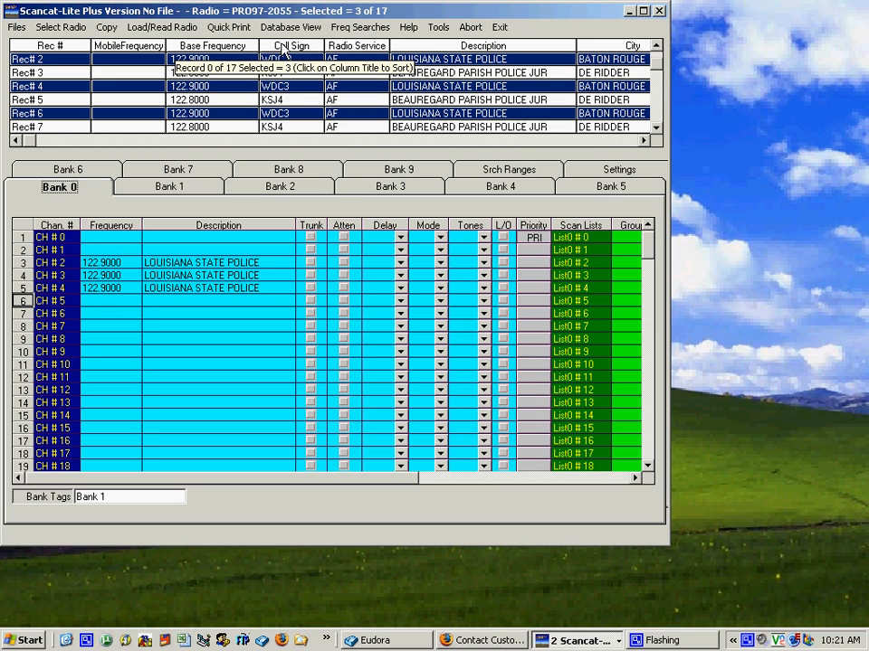
left_click(108, 27)
left_click(132, 115)
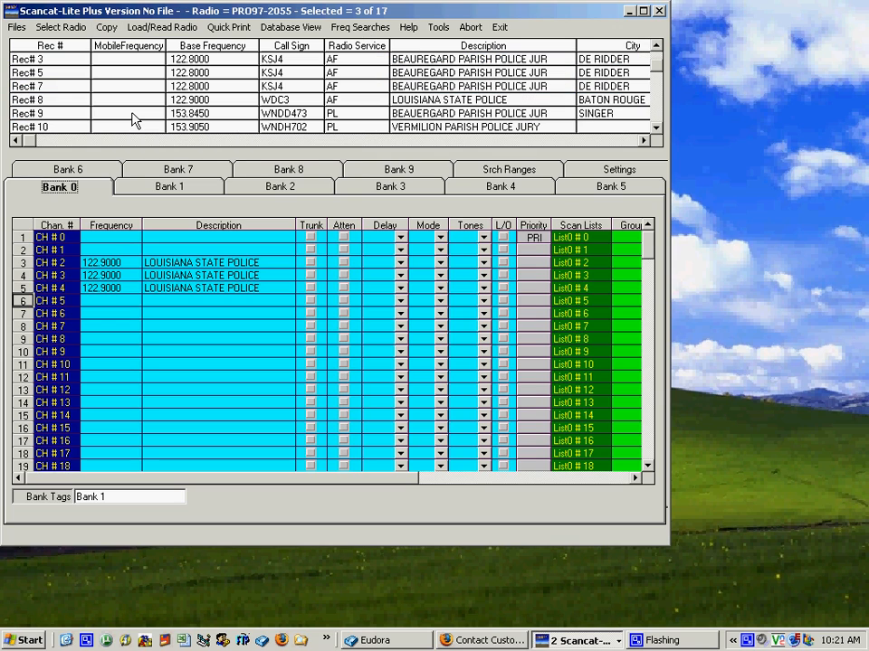
Step: Highlight records 8 and 10 through 13 in the upper database and paste their frequencies into Bank 1 starting at CH # 100
left_click(199, 189)
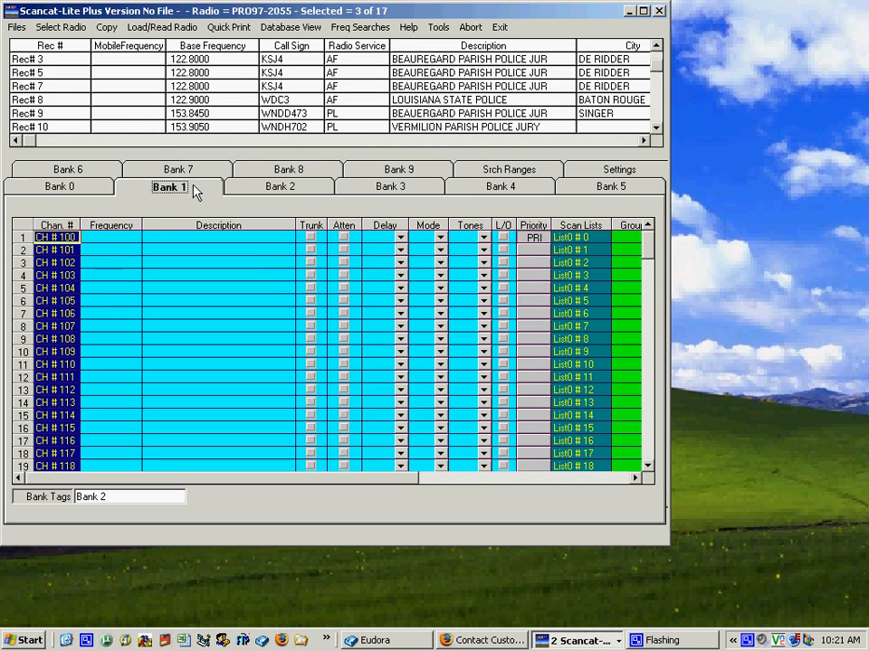
left_click_drag(189, 102, 181, 124)
scroll(183, 127, "down", 1)
left_click(177, 102)
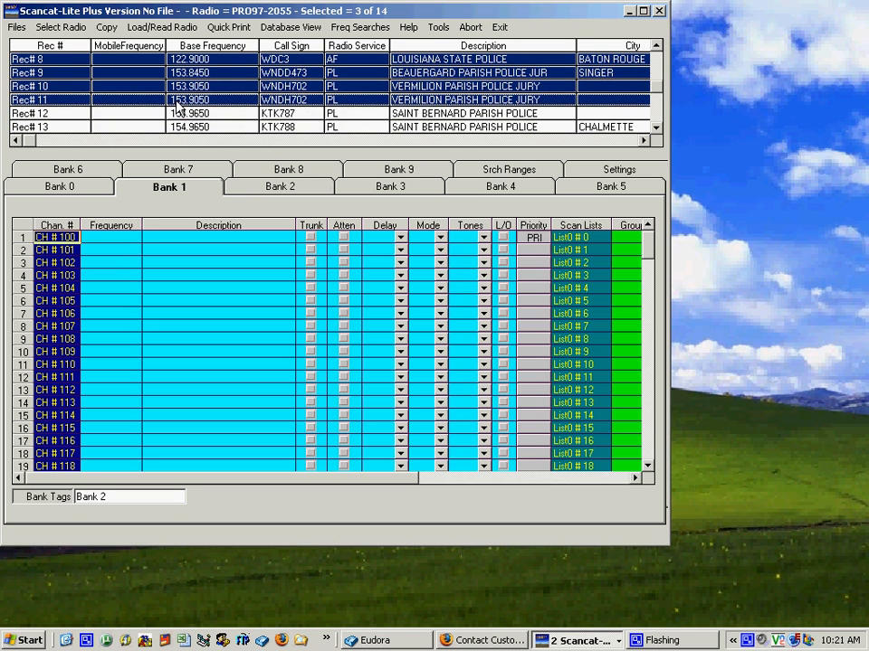
left_click(178, 112)
left_click(178, 125)
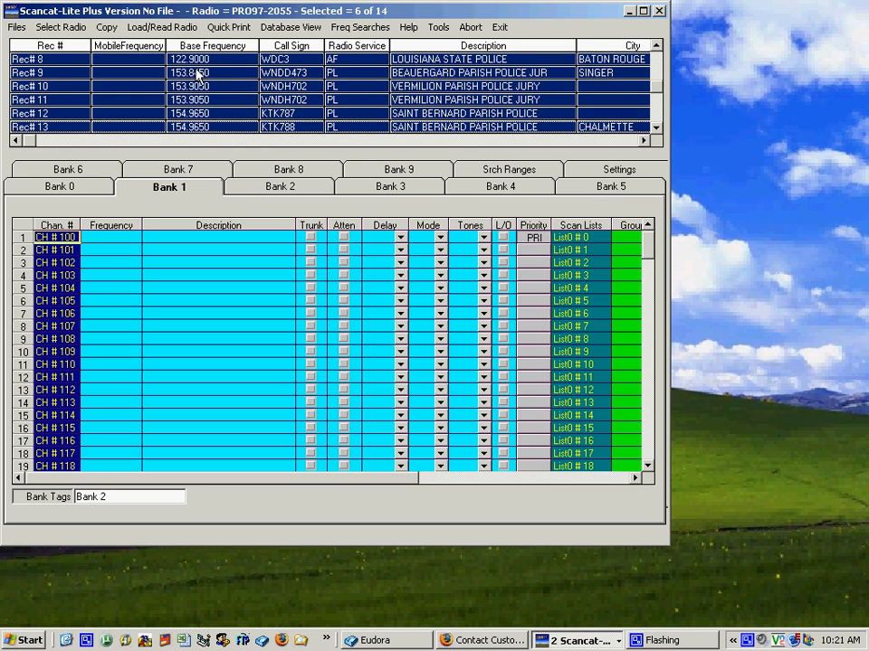
left_click(180, 72, "ctrl")
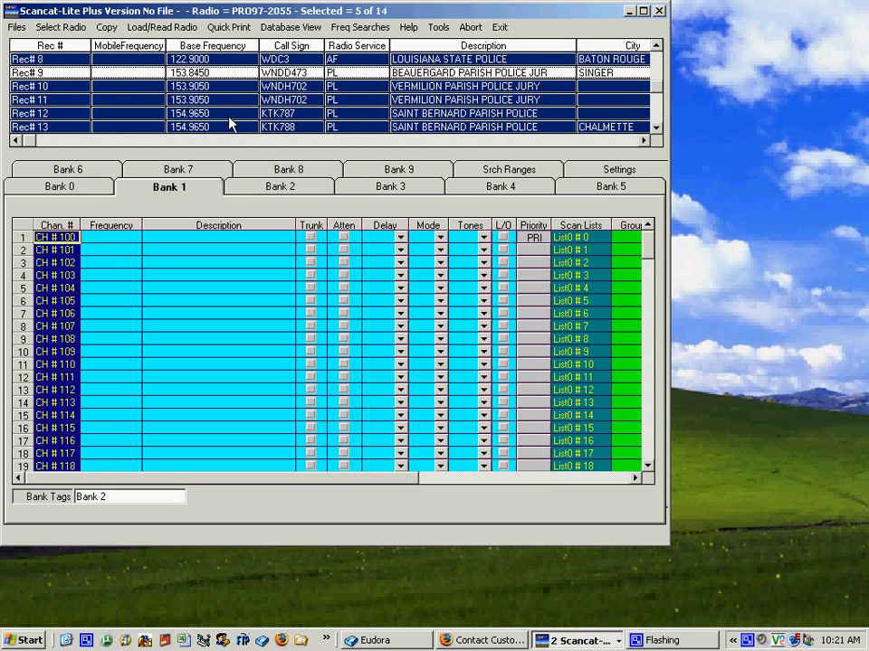
left_click(106, 28)
left_click(140, 45)
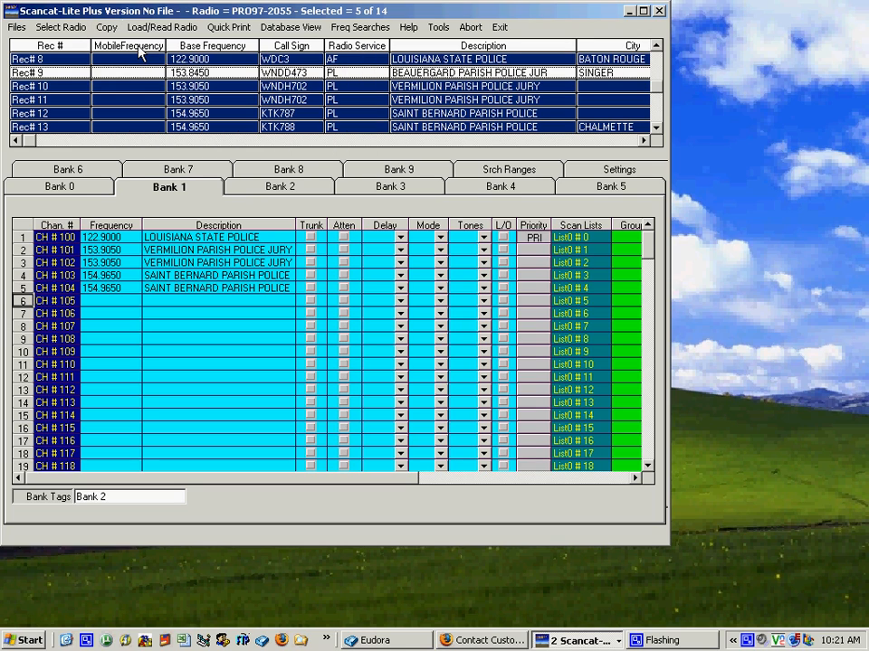
Step: Select the CH # 108 frequency cell in Bank 1 as the destination and erase the selected records from the upper database
left_click(109, 339)
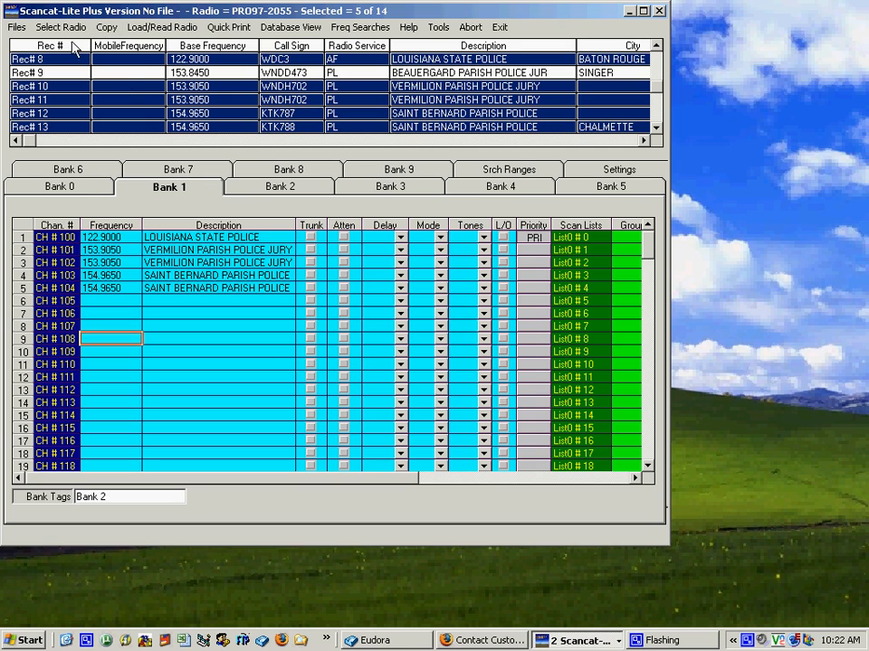
left_click(106, 27)
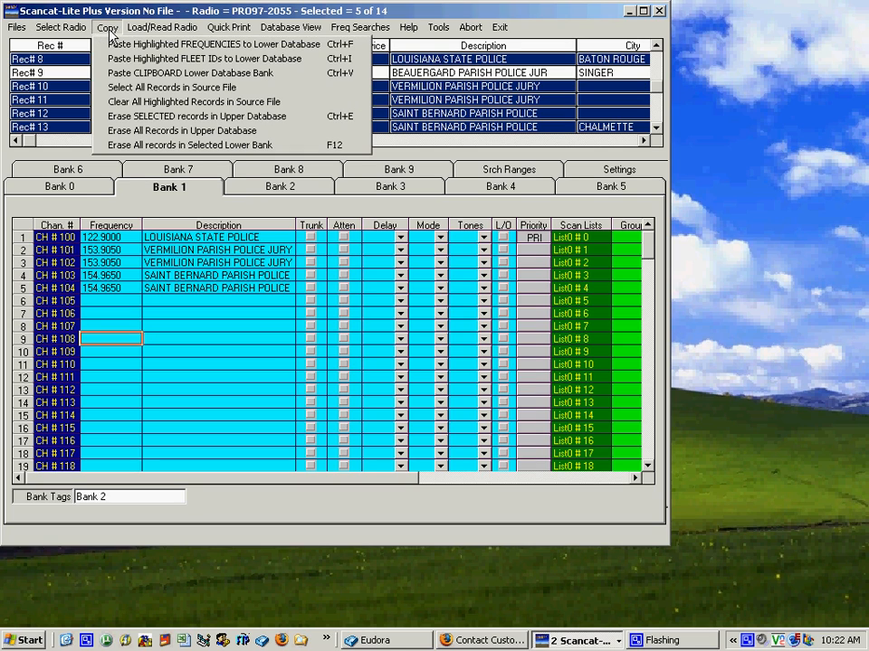
left_click(133, 118)
Step: Highlight records 9 and 14 through 17 and paste their frequencies into Bank 1 starting at CH # 108
mouse_move(132, 113)
left_mouse_down()
mouse_move(124, 80)
mouse_move(95, 69)
mouse_move(94, 56)
left_mouse_up()
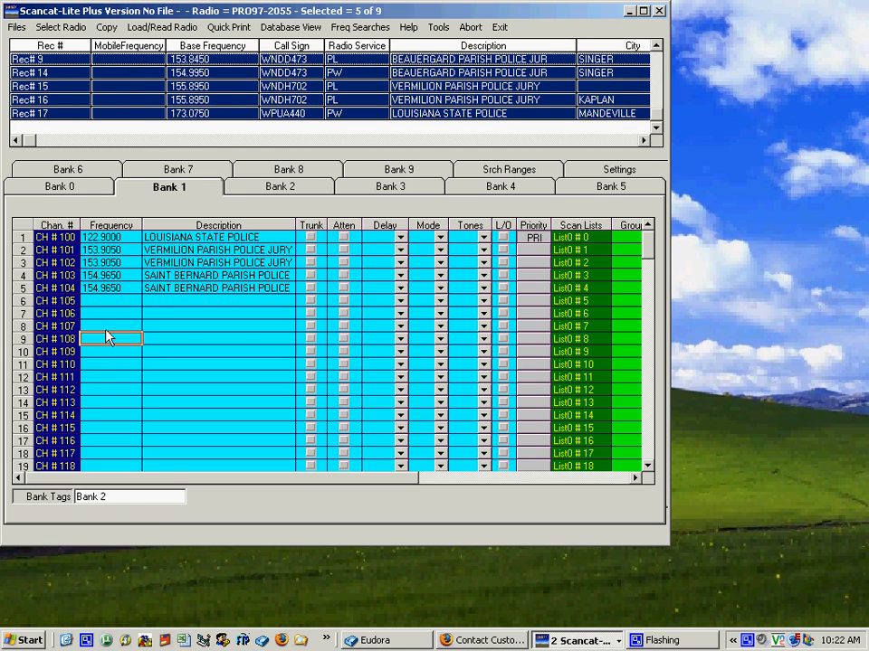
left_click(107, 27)
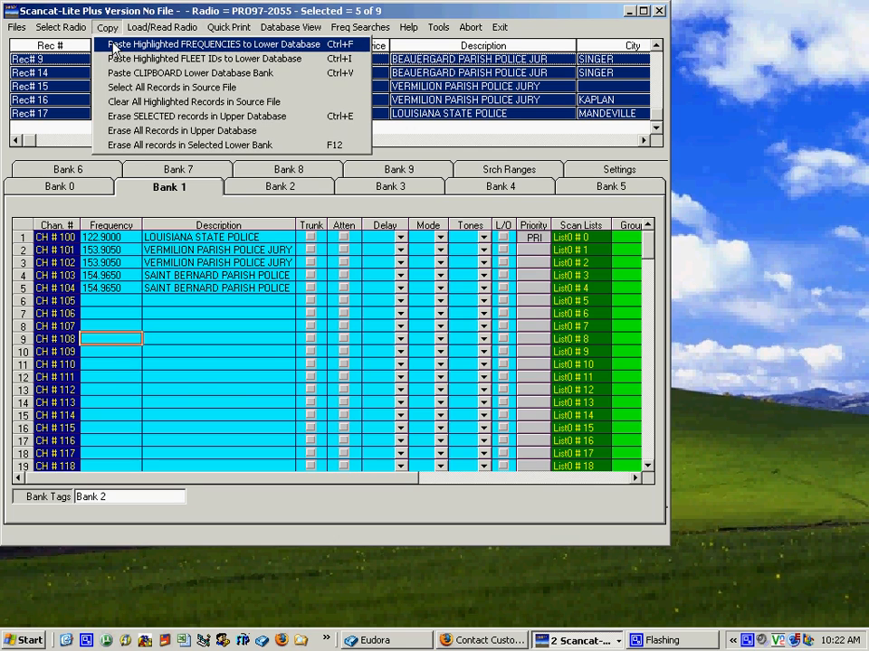
left_click(118, 47)
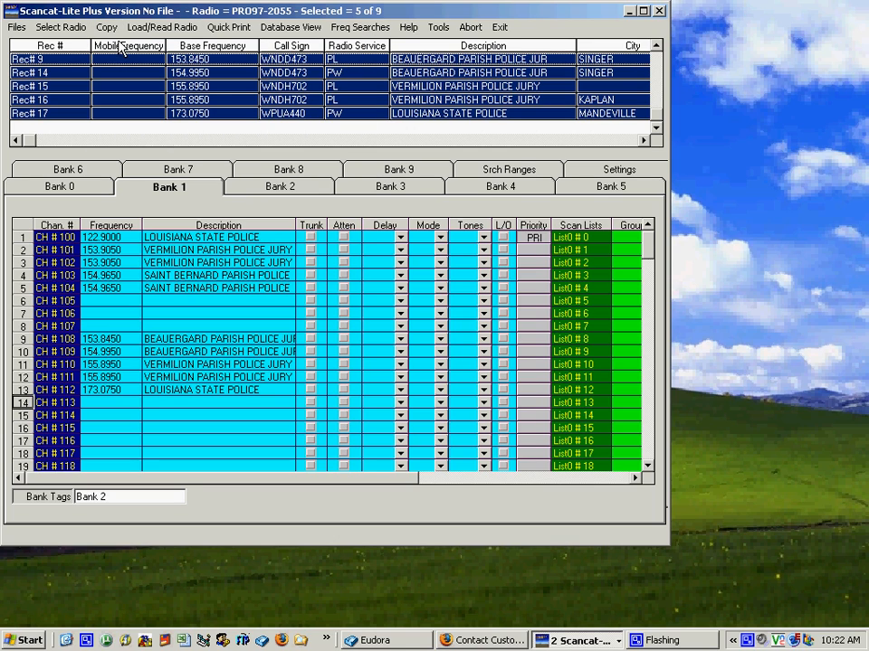
Step: Paste the same highlighted frequencies into Bank 3
left_click(376, 188)
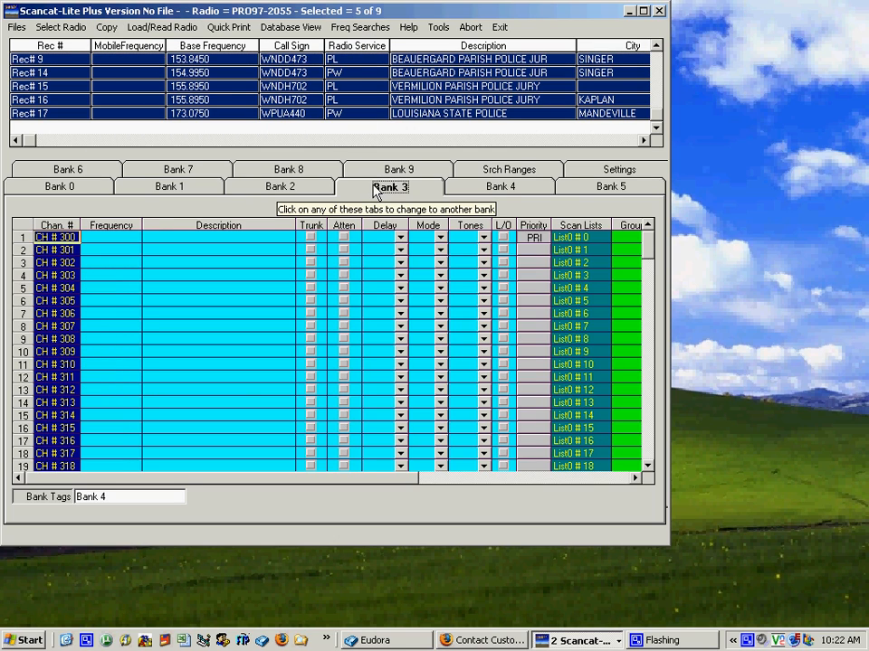
left_click(108, 27)
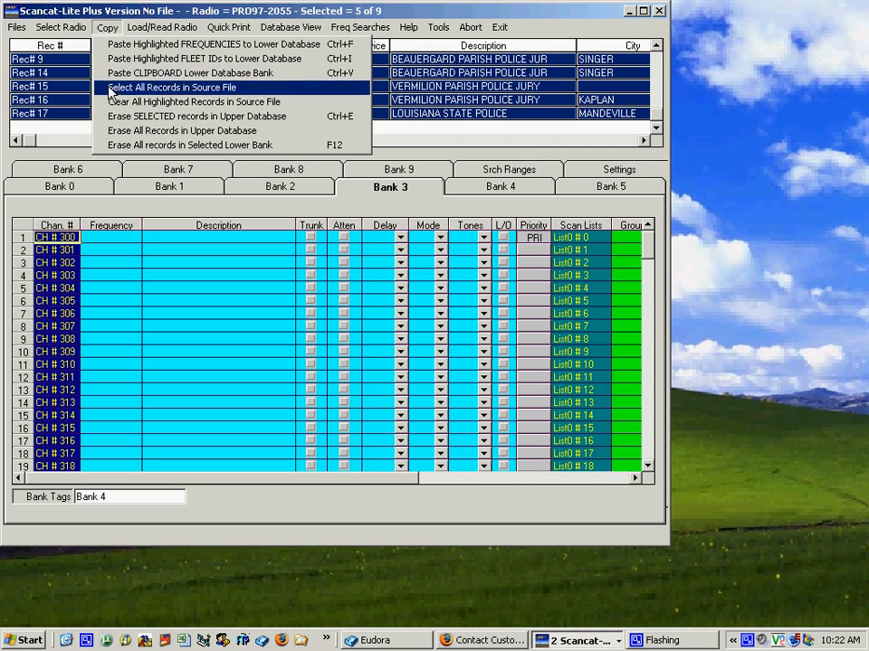
left_click(116, 45)
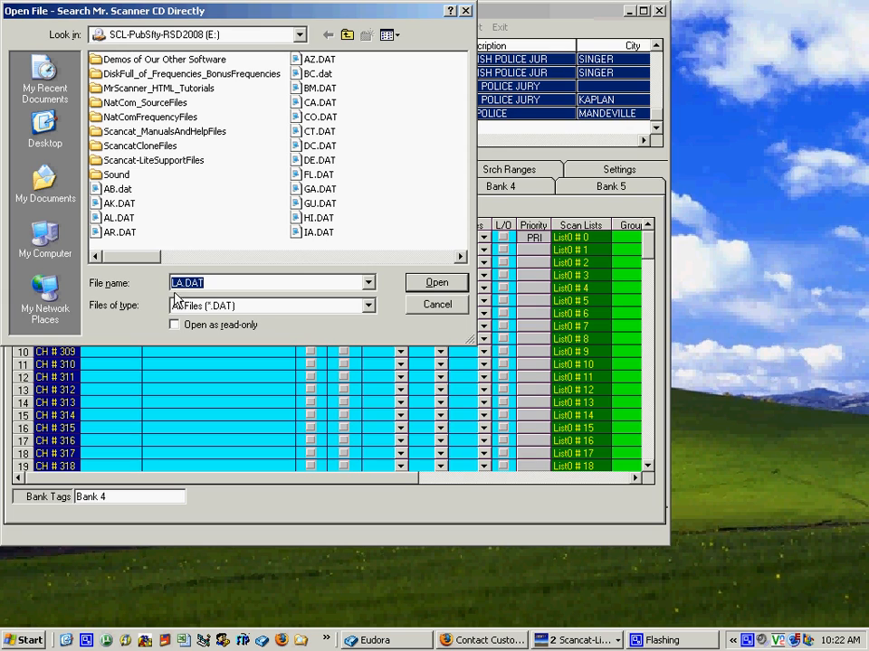
Step: Search the LA.DAT file for "shreveport, bossier" under PS Public Safety Services, without appending to the existing search
left_click(425, 286)
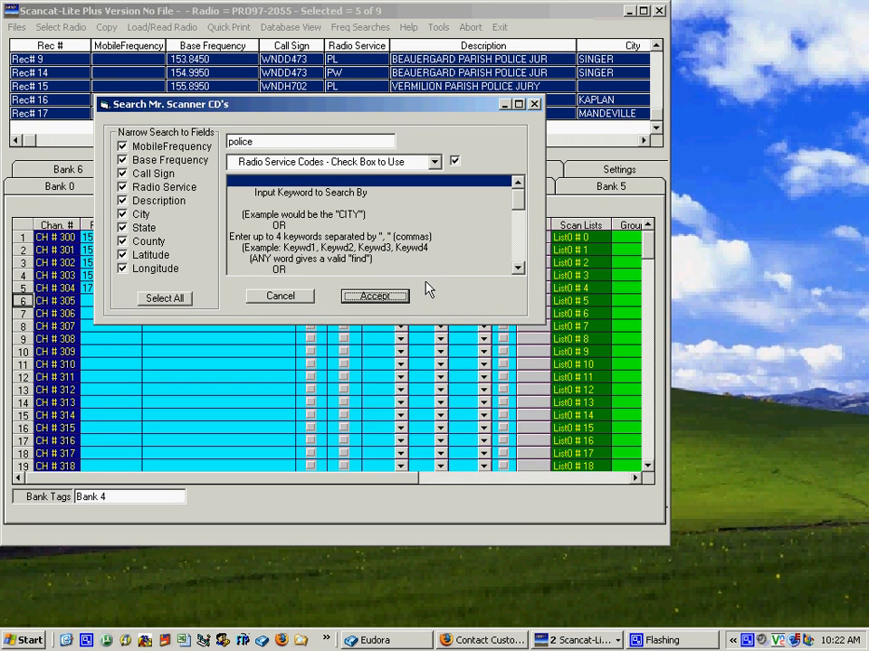
double_click(269, 143)
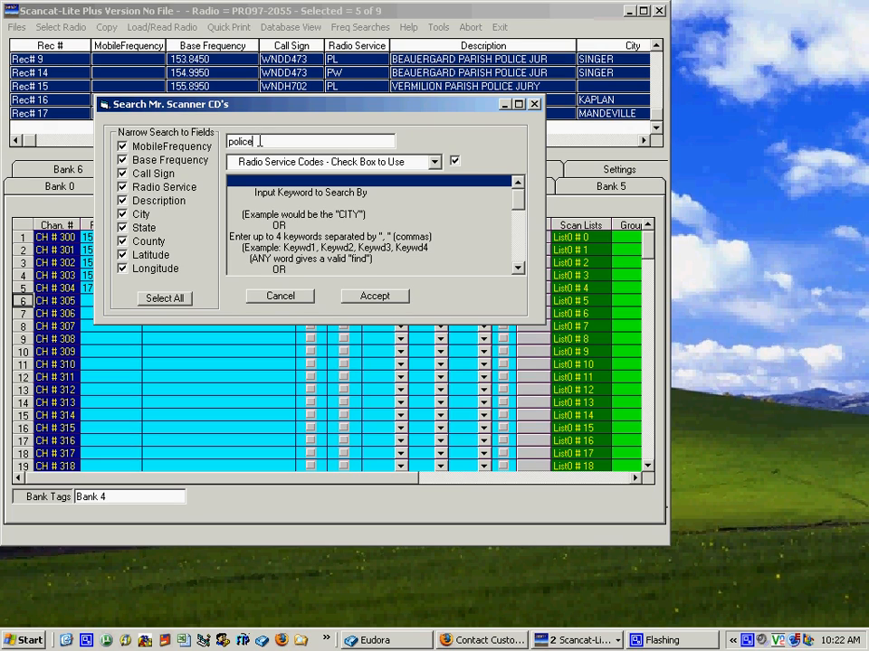
type("shreveport, bossier")
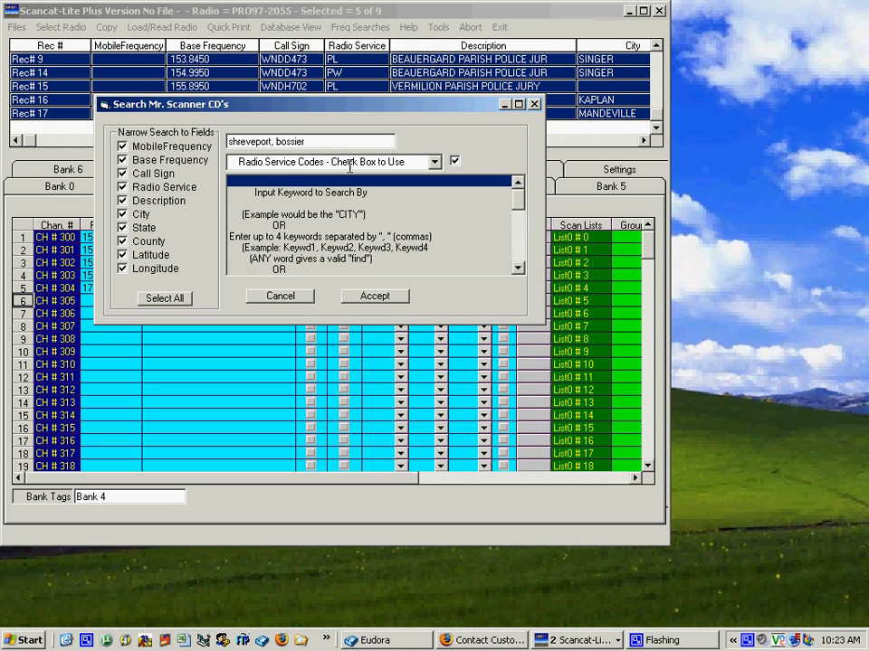
left_click(434, 162)
left_click_drag(437, 194, 435, 224)
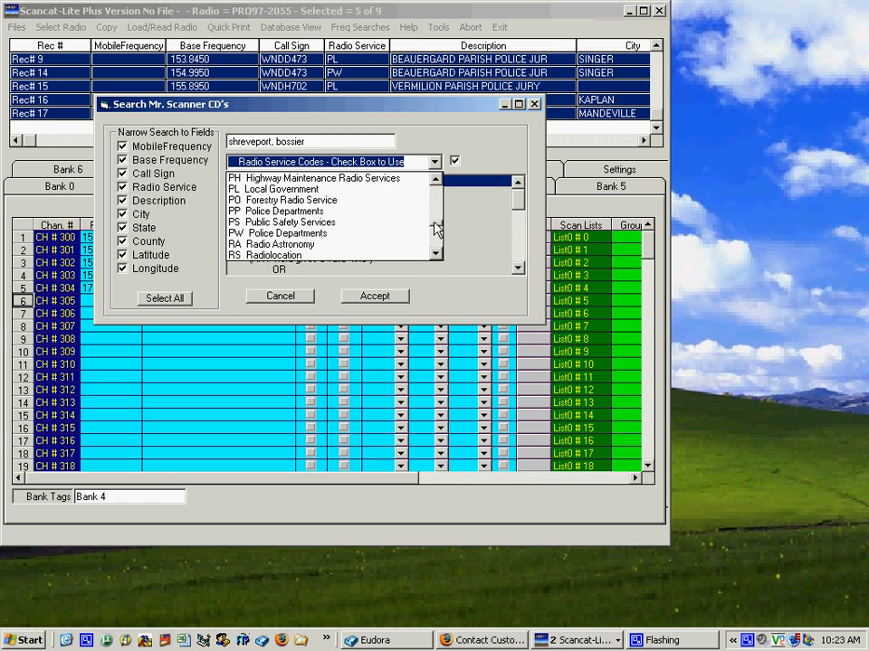
left_click(292, 226)
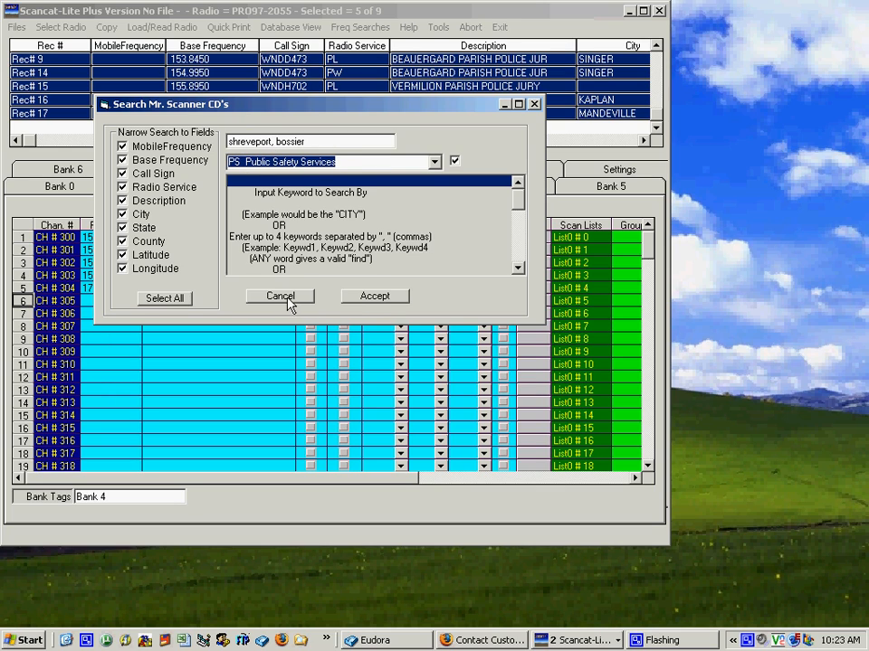
left_click(375, 298)
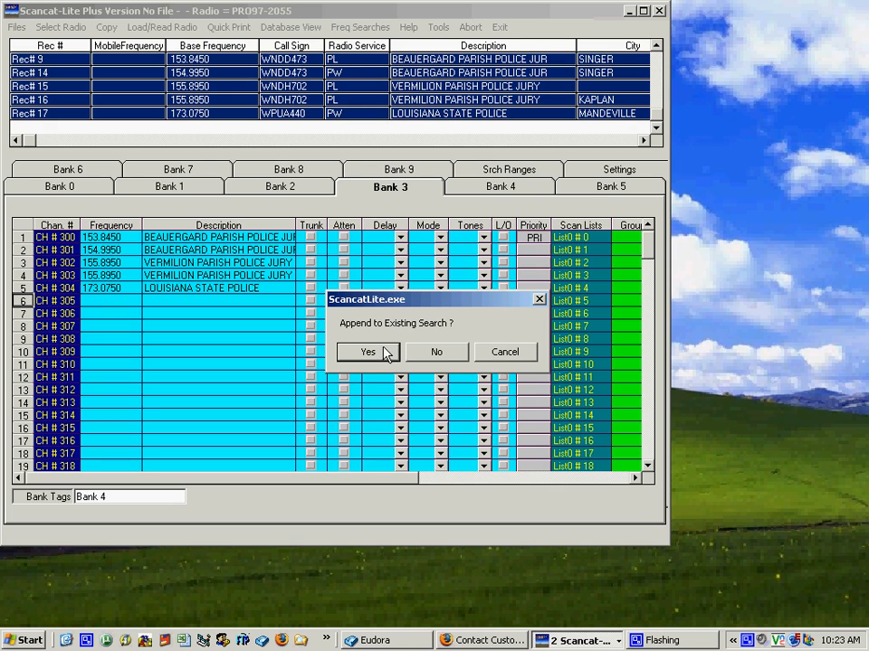
left_click(434, 353)
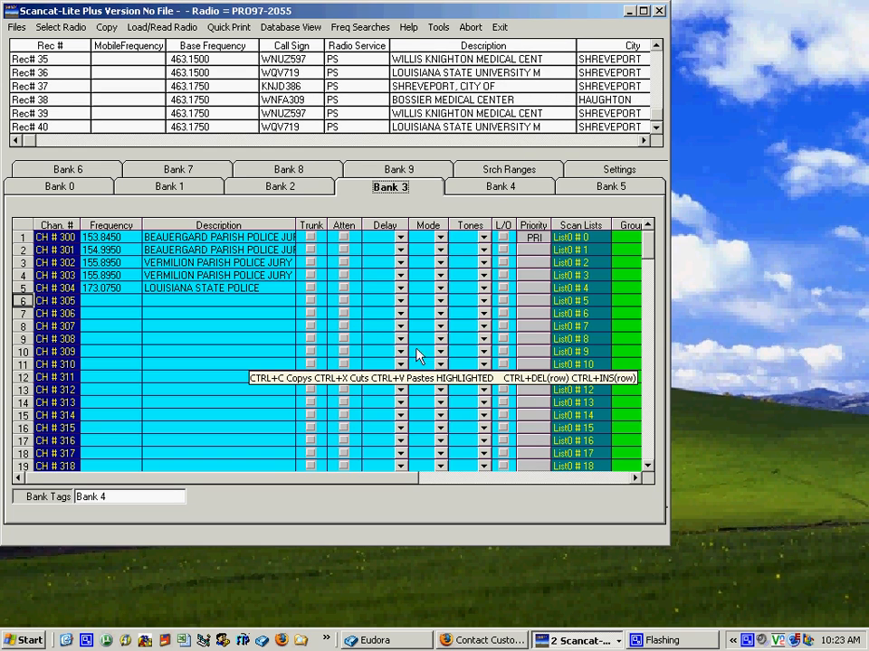
Step: Sort the upper database by description and highlight the Bossier Medical Center record Rec# 21
scroll(333, 113, "up", 11)
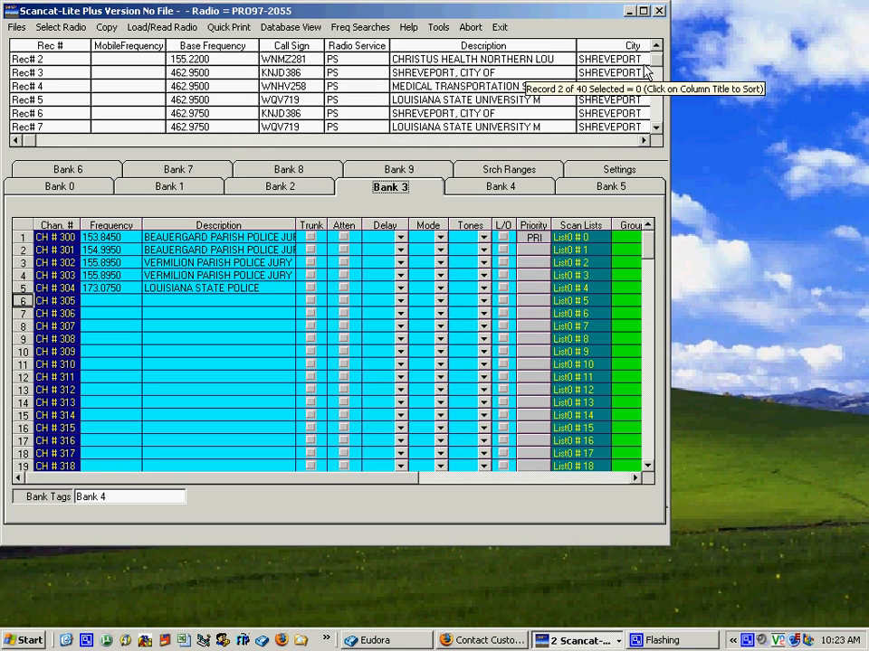
left_click(461, 50)
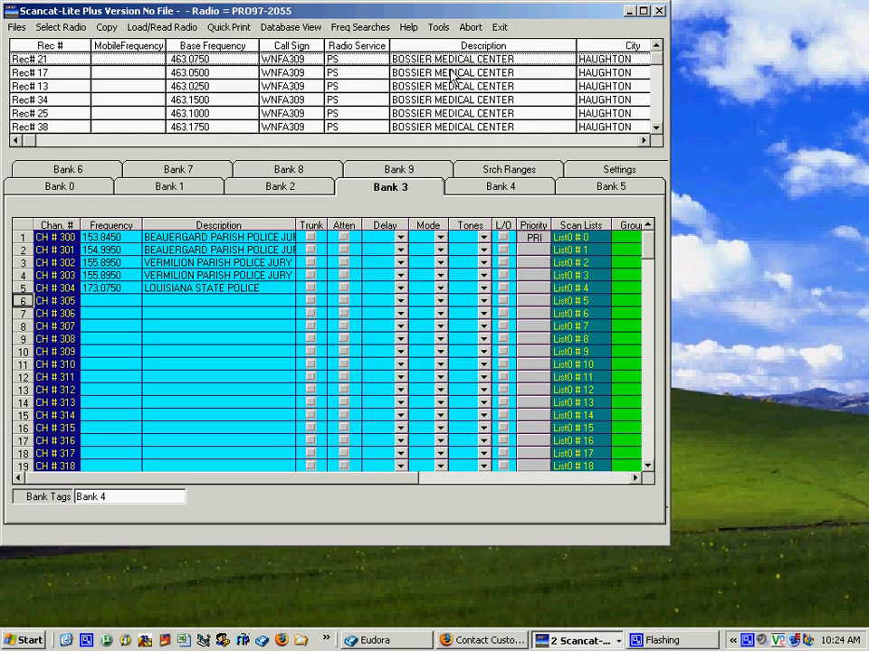
left_click(337, 59)
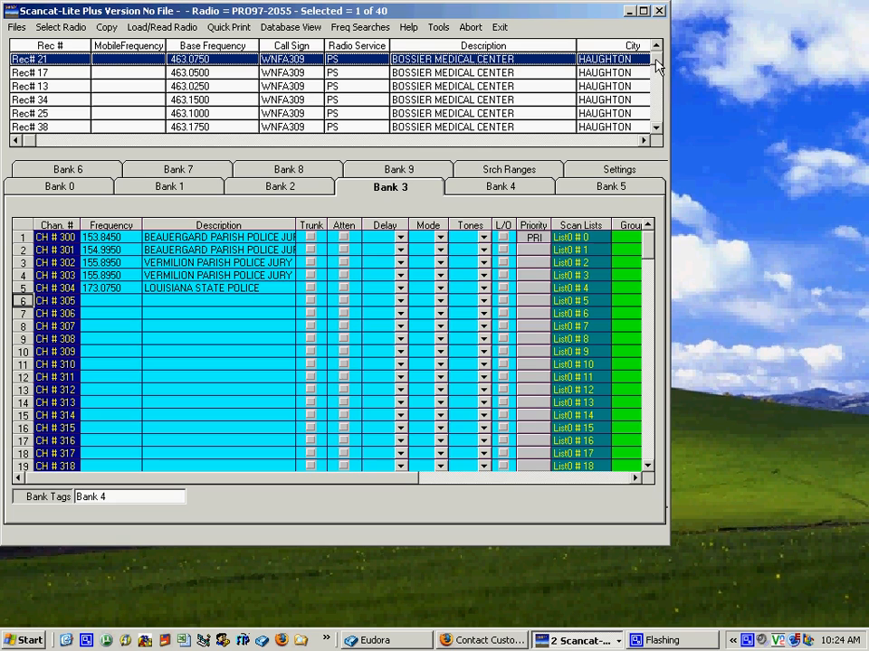
scroll(658, 65, "down", 2)
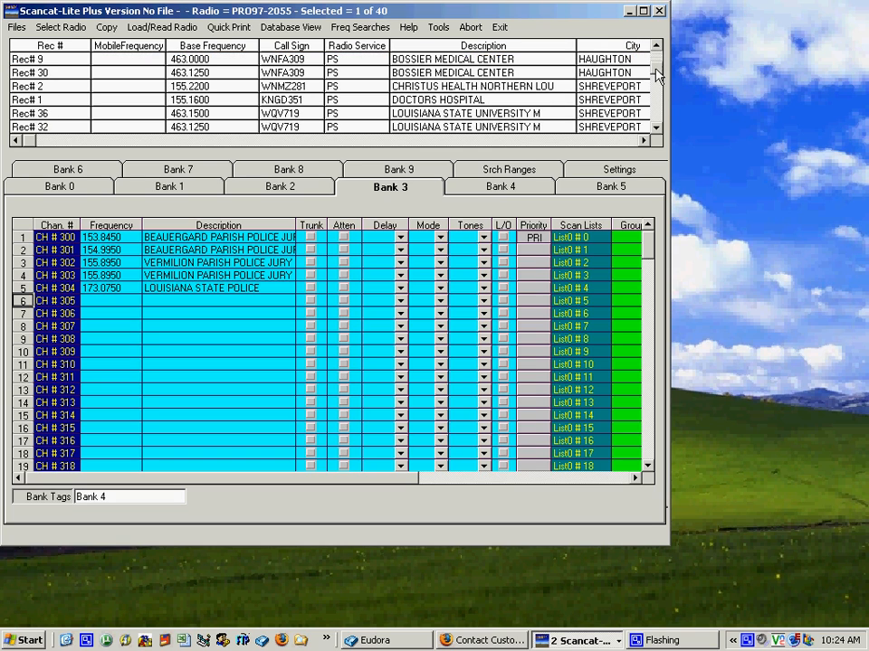
scroll(658, 65, "up", 2)
scroll(658, 81, "down", 10)
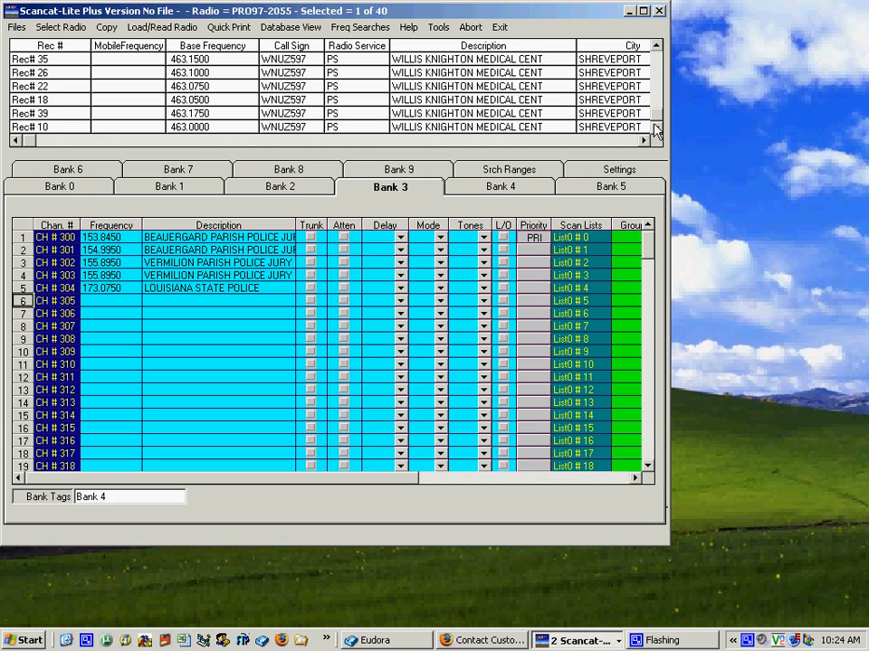
scroll(559, 105, "up", 1)
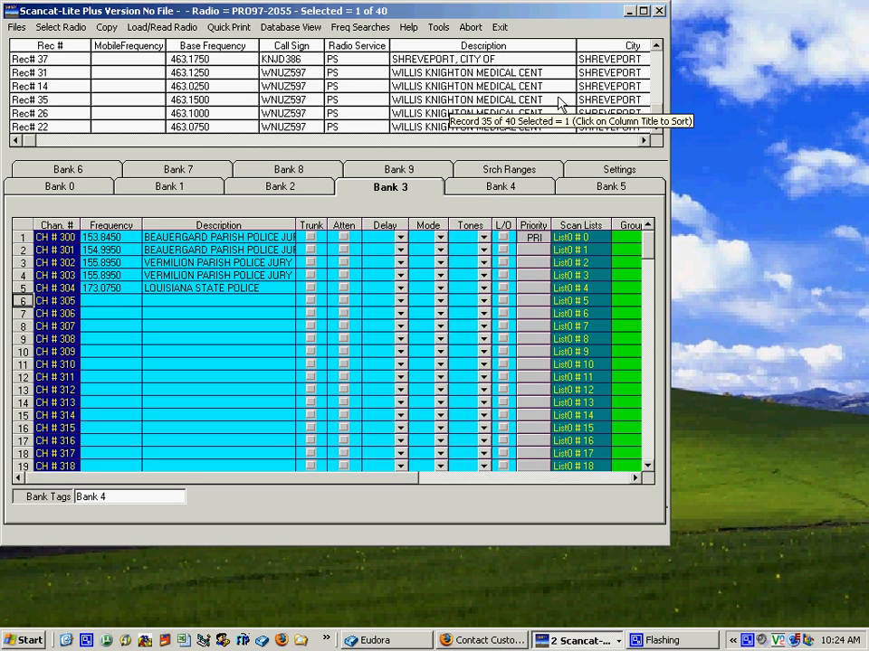
Step: Add the eight Willis Knighton Medical Center records to the selection and paste all highlighted frequencies into Bank 0 starting at CH # 6
left_click(416, 72, "ctrl")
left_click(420, 86, "ctrl")
left_click(423, 99, "ctrl")
left_click(427, 113, "ctrl")
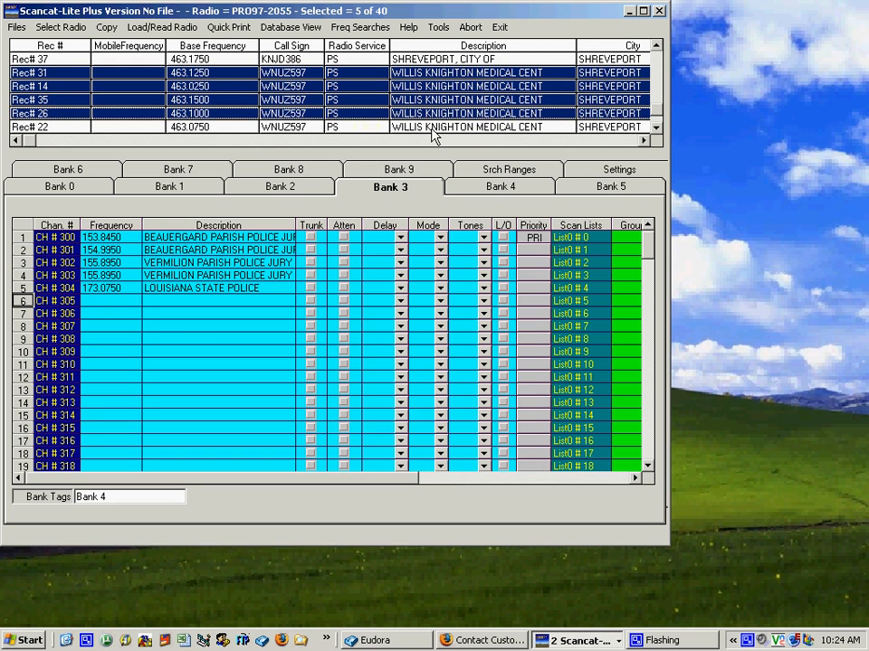
left_click(432, 128, "ctrl")
left_click(431, 128, "ctrl")
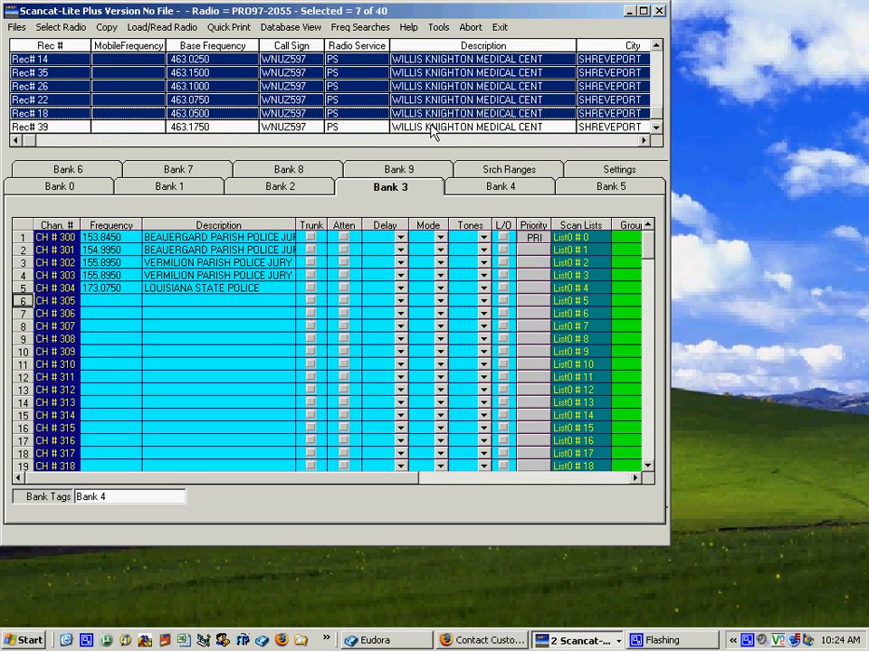
left_click(432, 127, "ctrl")
left_click(432, 128, "ctrl")
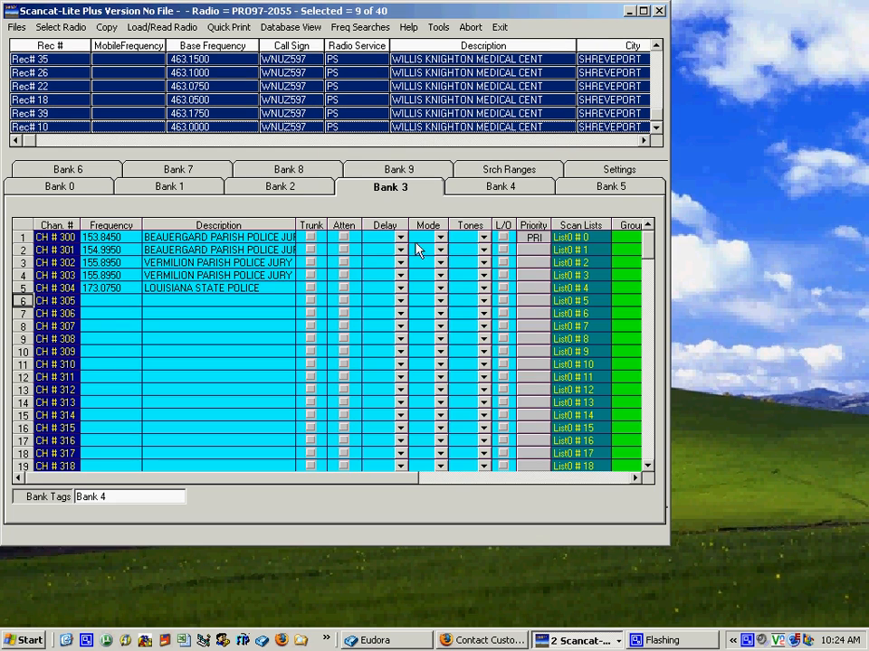
left_click(81, 175)
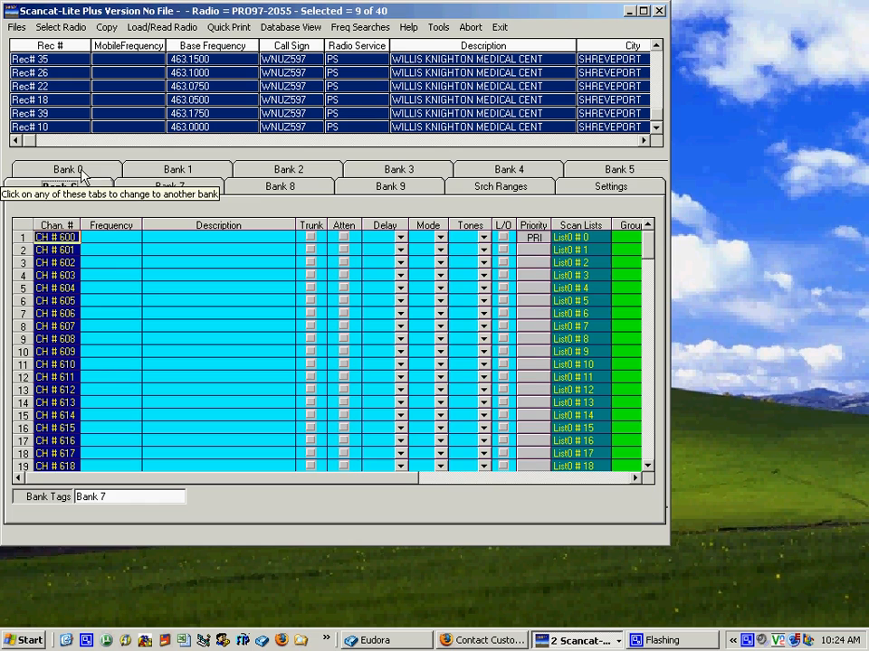
left_click(101, 241)
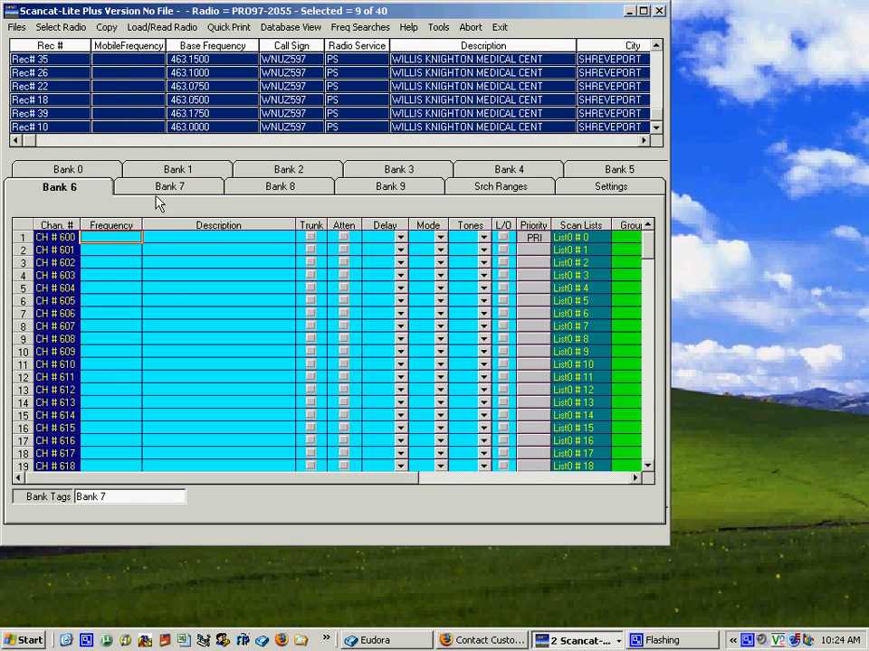
left_click(70, 170)
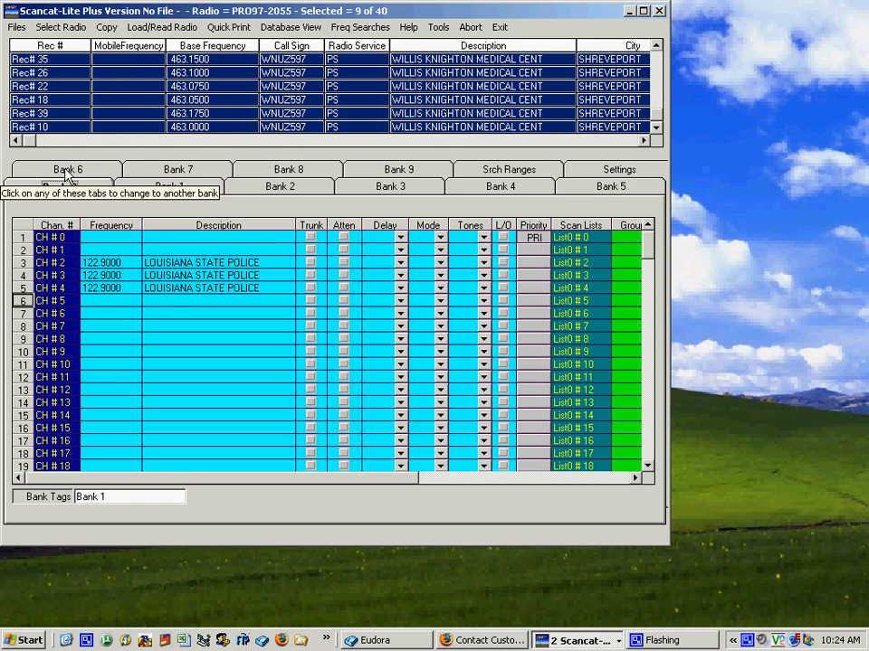
left_click(109, 314)
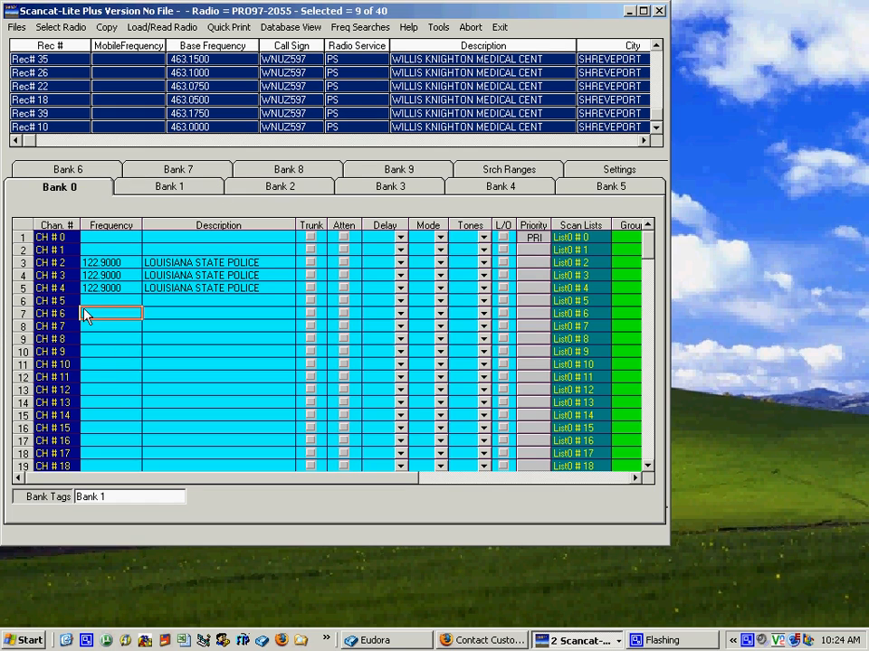
left_click(104, 27)
left_click(116, 43)
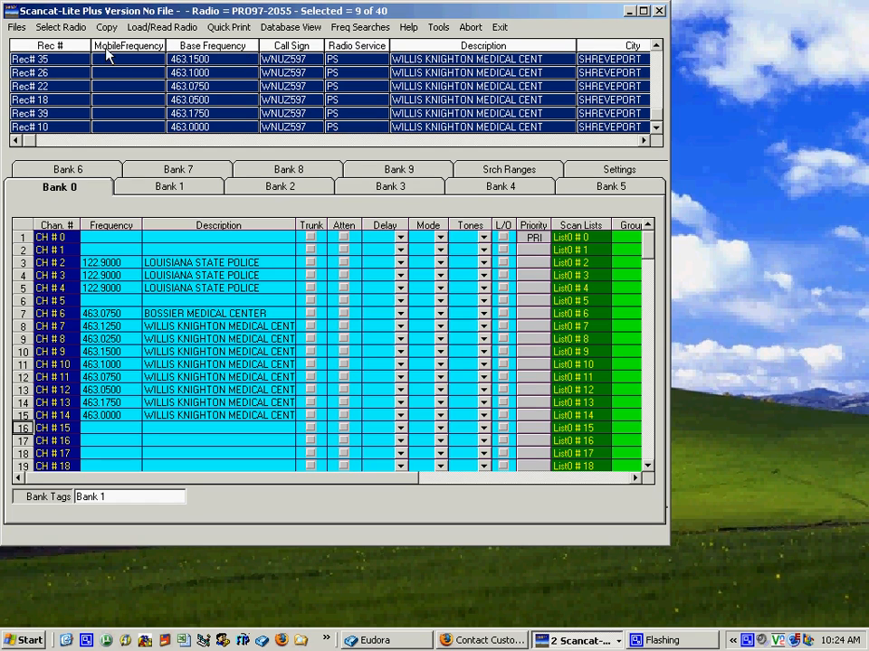
Step: Search LA.DAT for the same Shreveport and Bossier keywords under PP Police Departments, without appending to the existing search
key("ctrl+o")
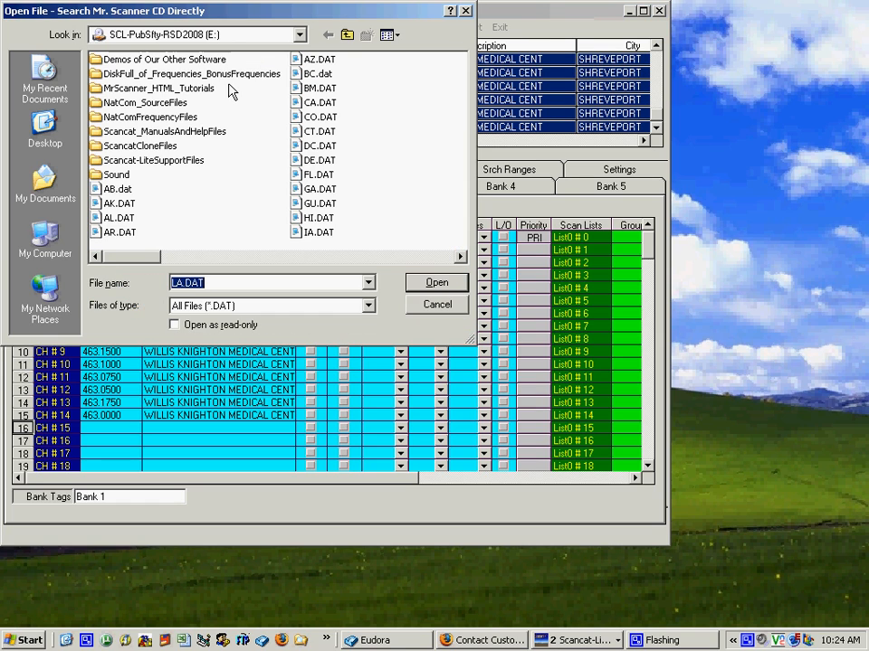
left_click(437, 285)
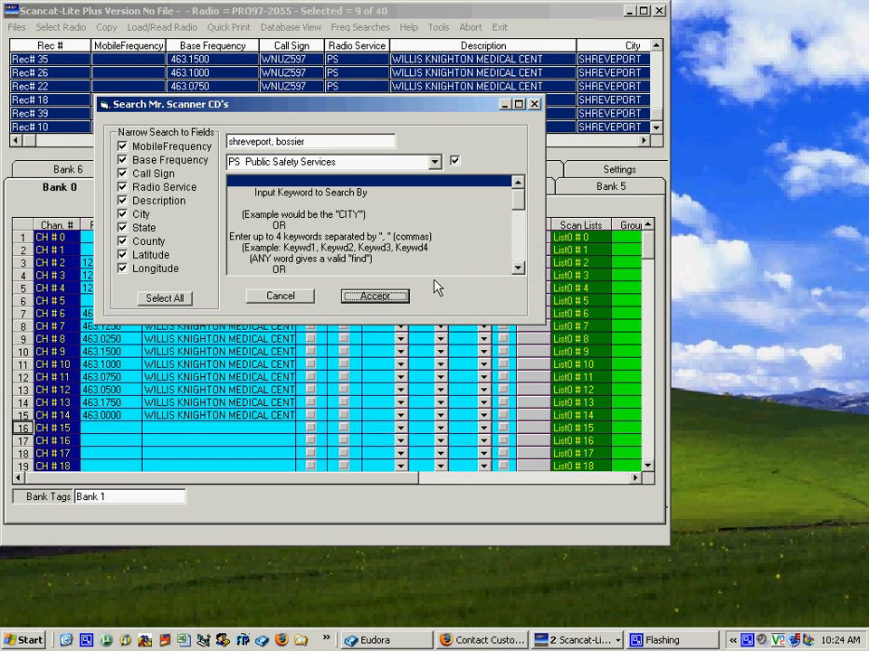
left_click(437, 166)
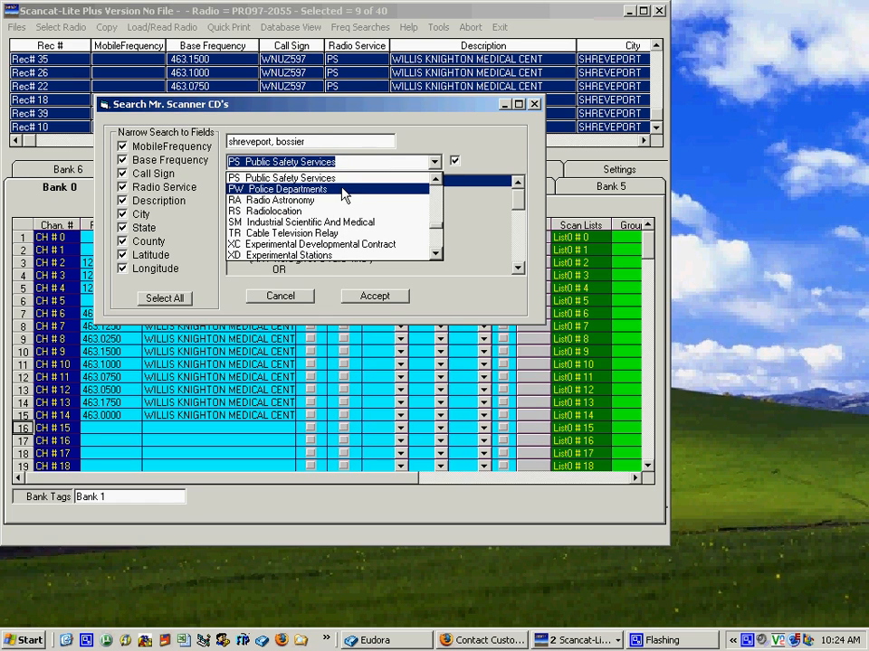
scroll(345, 195, "up", 1)
left_click(290, 179)
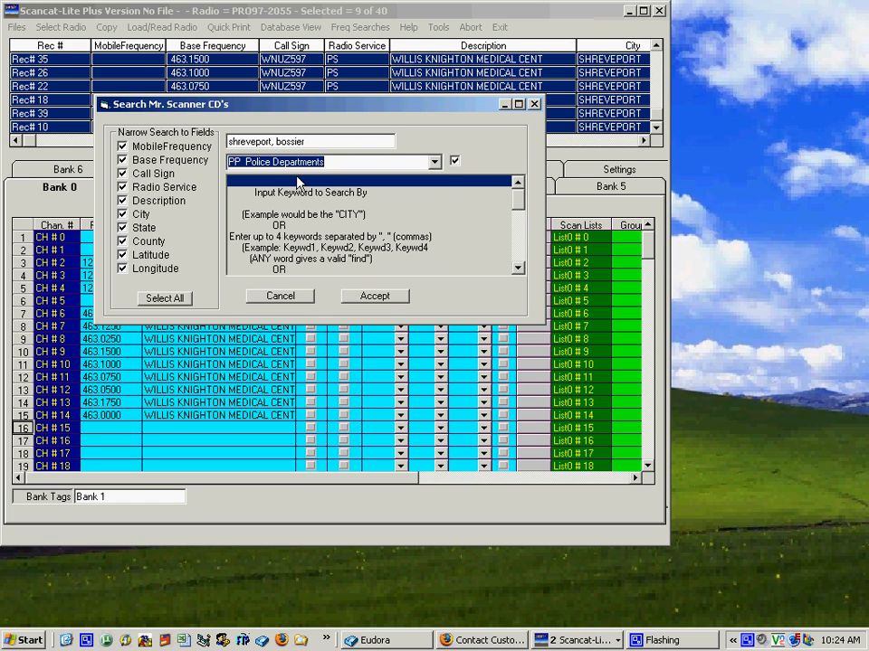
left_click(373, 297)
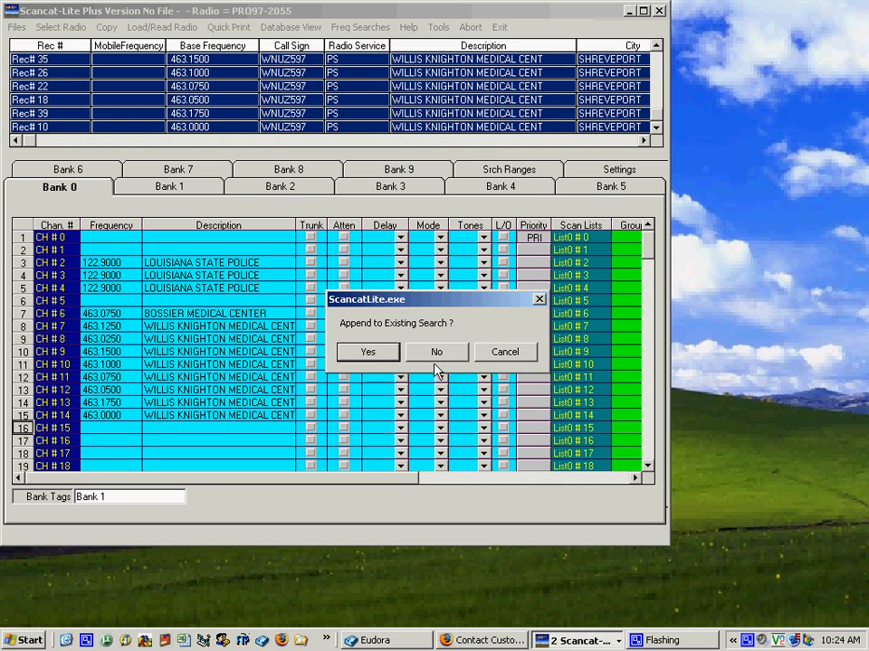
left_click(436, 353)
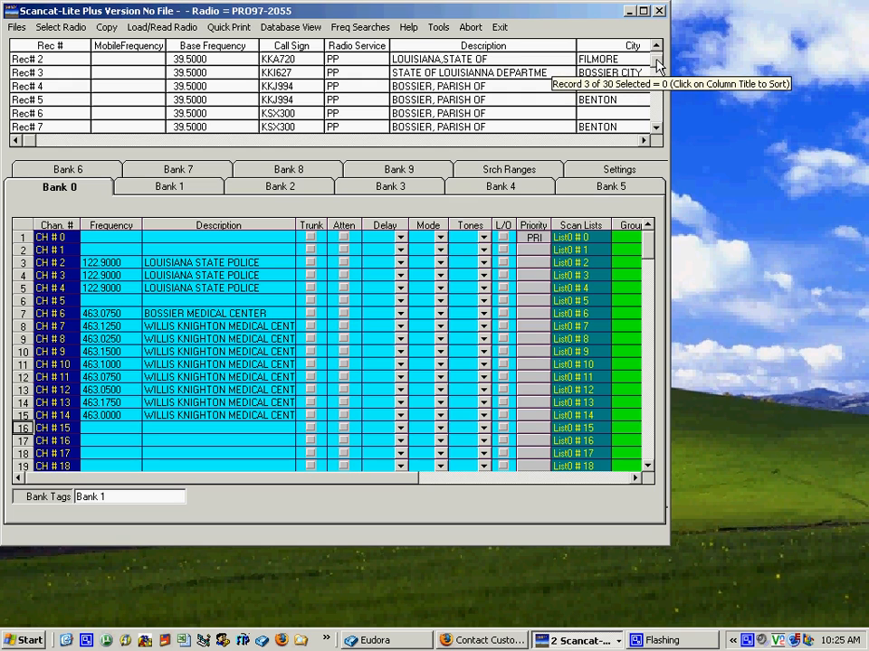
Step: Highlight the police department records from Rec# 30 back through Rec# 24 in the upper database
left_click_drag(658, 63, 659, 129)
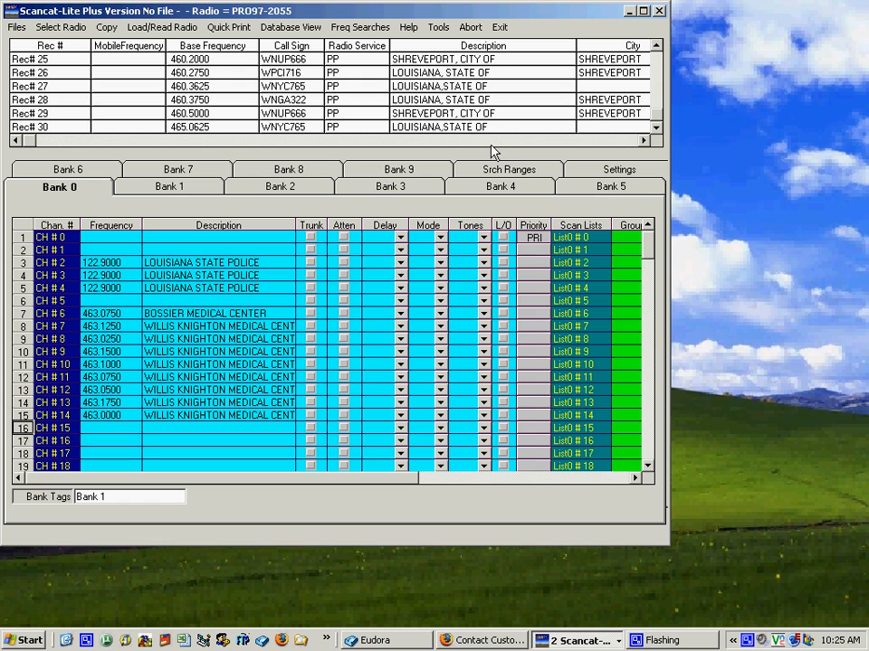
left_click(430, 128)
left_click(418, 97, "ctrl")
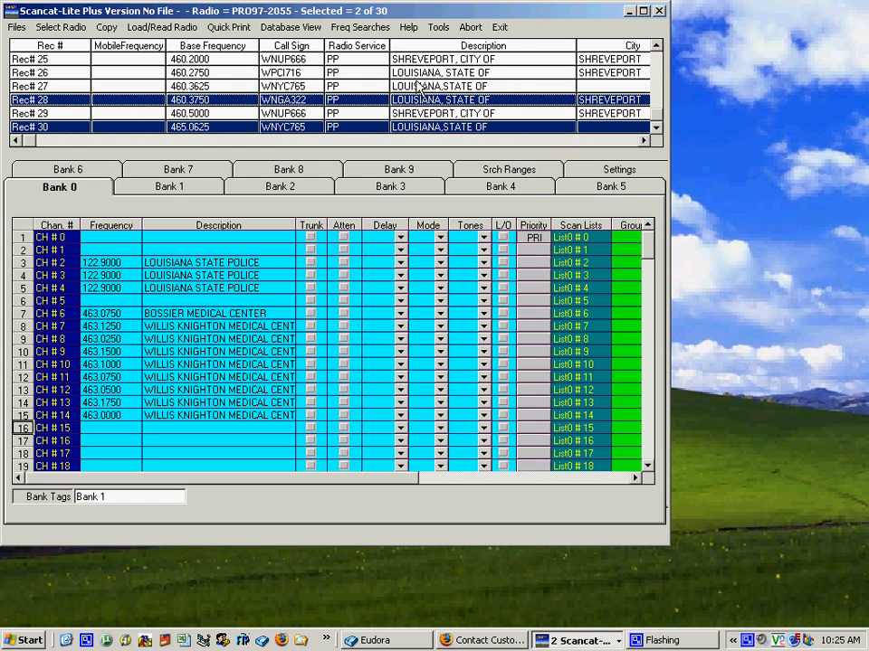
left_click(418, 88, "ctrl")
left_click(413, 73, "ctrl")
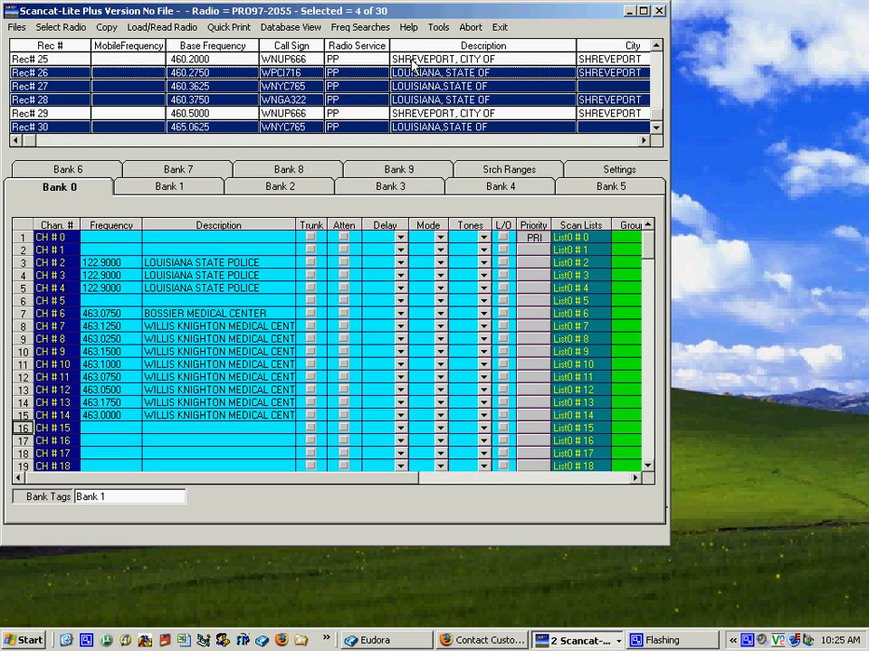
left_click(413, 60, "ctrl")
left_click(414, 115, "ctrl")
scroll(414, 115, "up", 1)
left_click(407, 75, "ctrl")
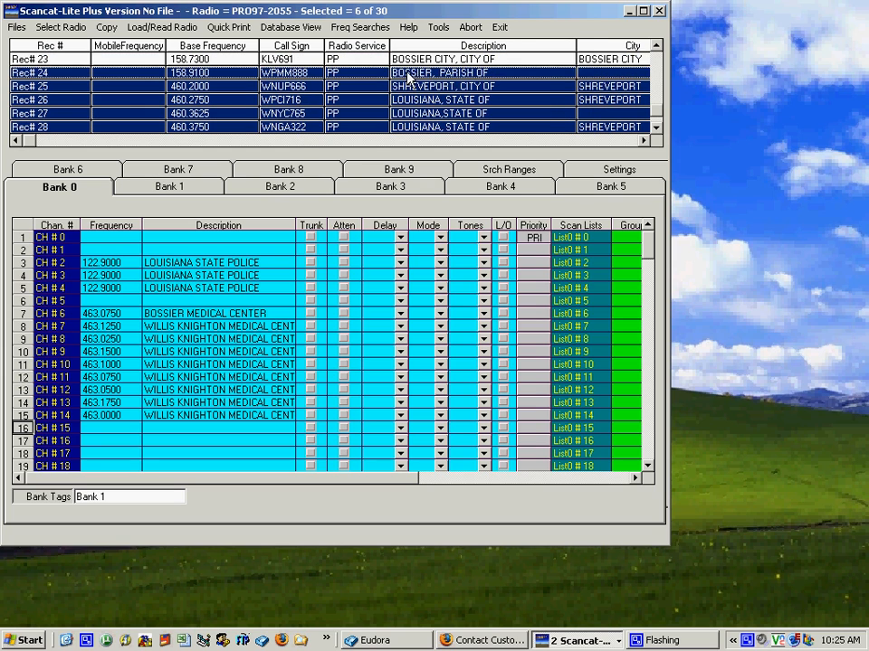
Step: Extend the selection upward with the Shreveport and Bossier records from Rec# 23 through Rec# 18
left_click(414, 60, "ctrl")
scroll(414, 61, "up", 1)
left_click(412, 61, "ctrl")
left_click(412, 73, "ctrl")
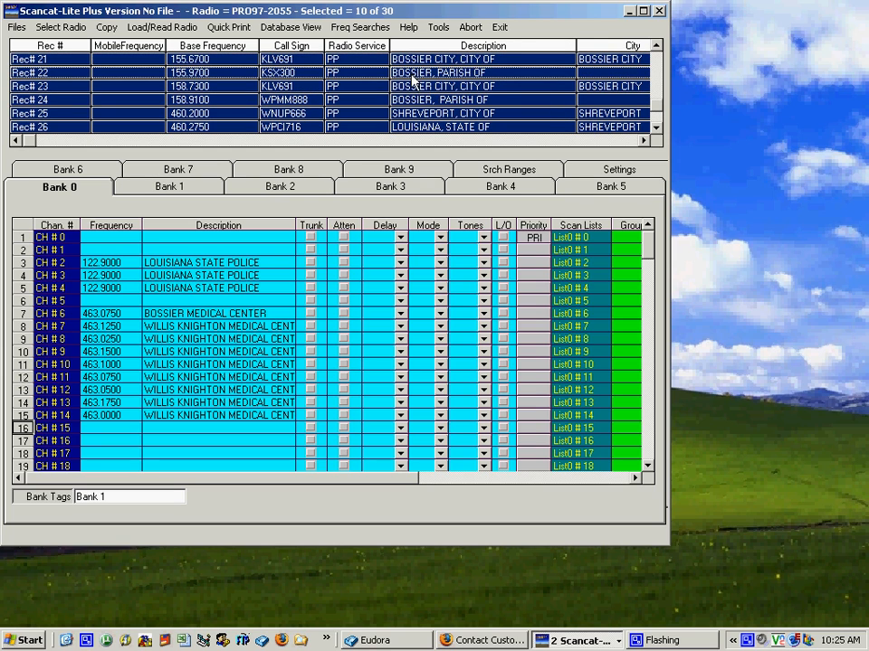
scroll(412, 79, "up", 1)
left_click(407, 73, "ctrl")
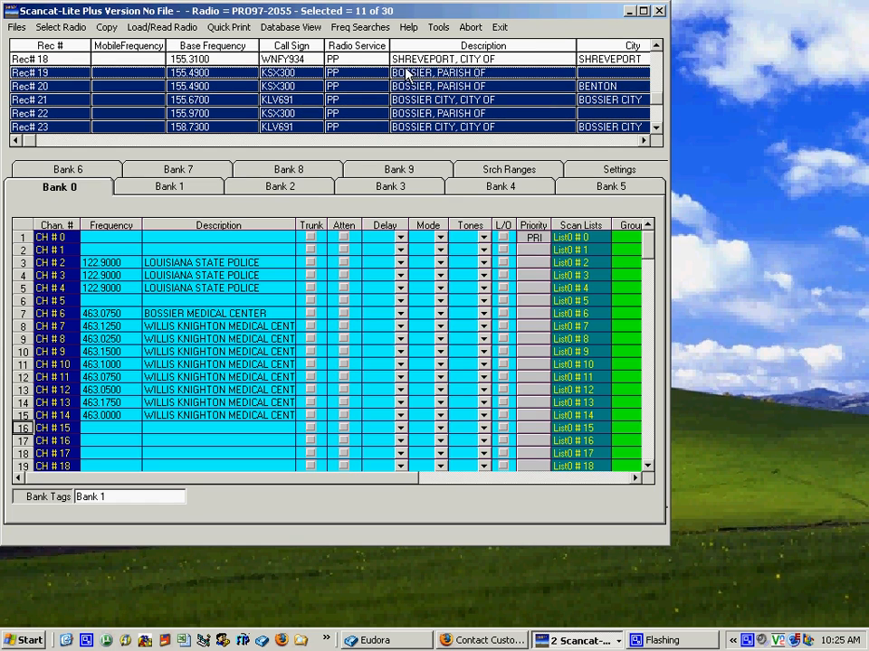
left_click(407, 59, "ctrl")
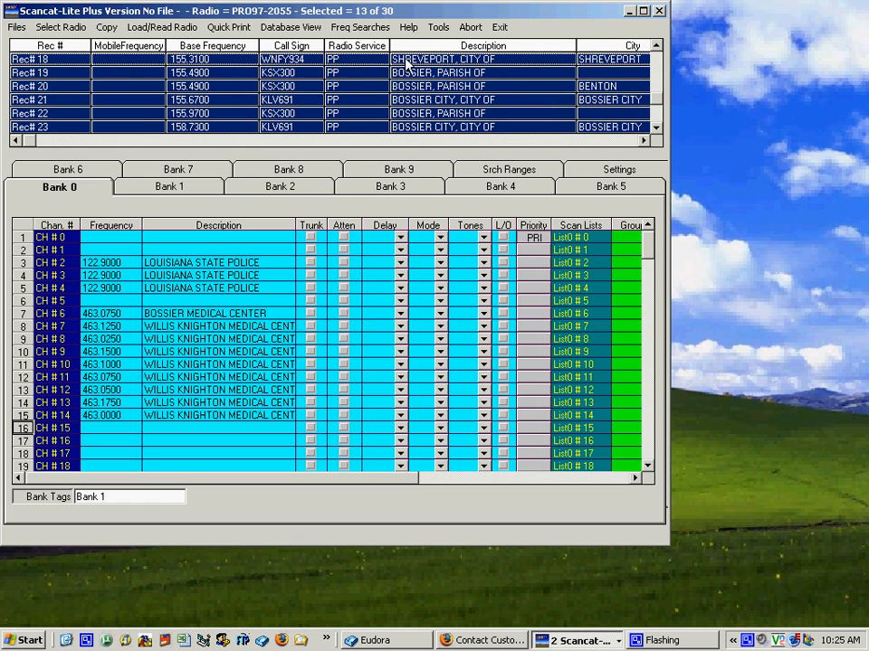
Step: Paste all highlighted police frequencies into Bank 7 starting at CH # 700
left_click(173, 171)
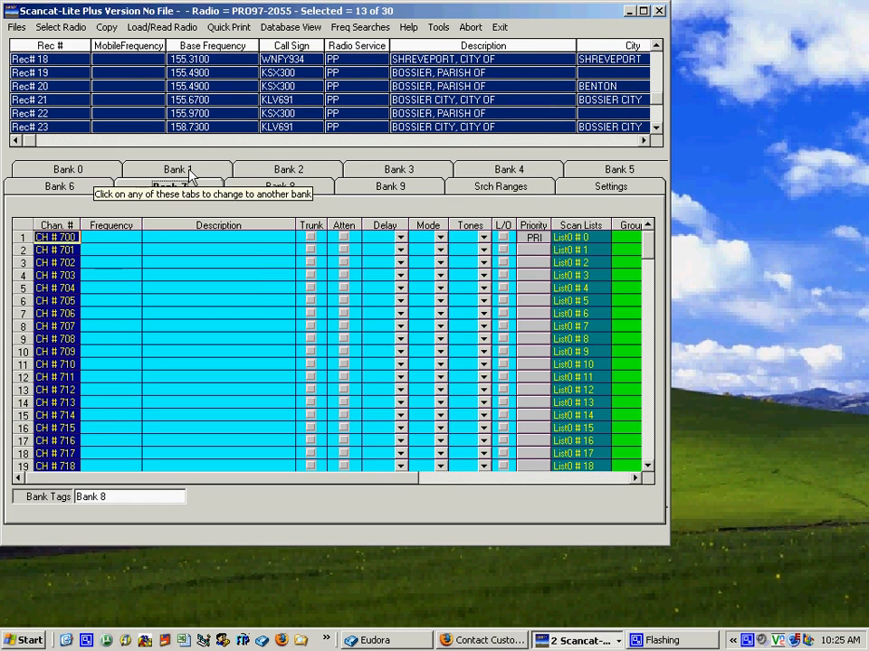
left_click(106, 27)
left_click(131, 47)
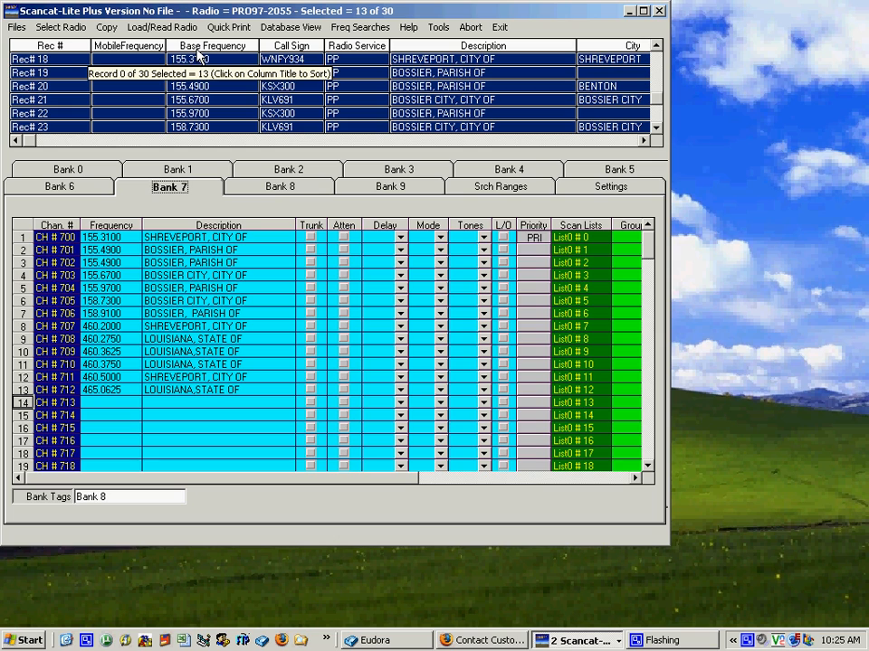
Step: Search LA.DAT for "shreveport, bossier" again with the PP Police Departments service filter turned off
key("ctrl+o")
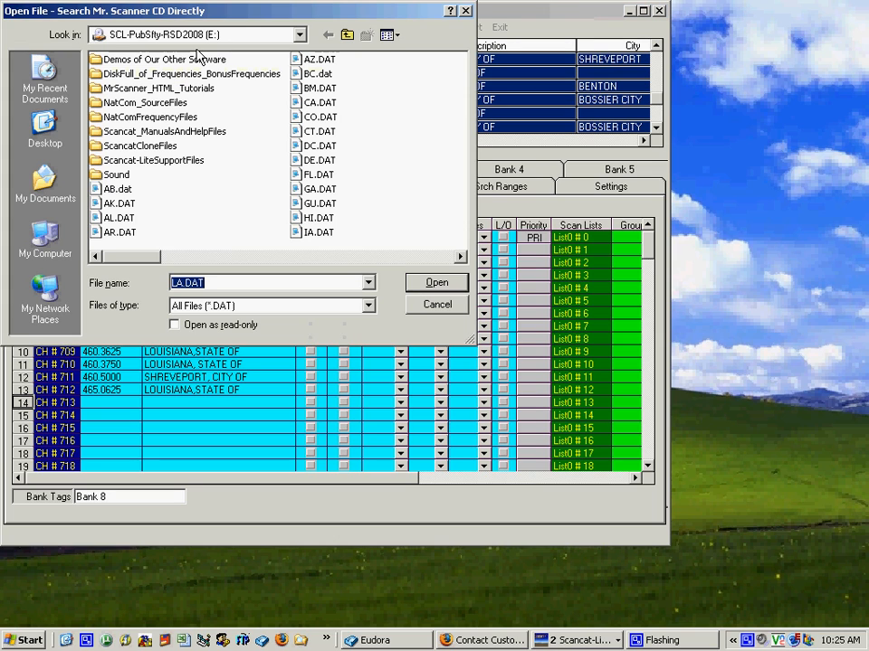
left_click(436, 304)
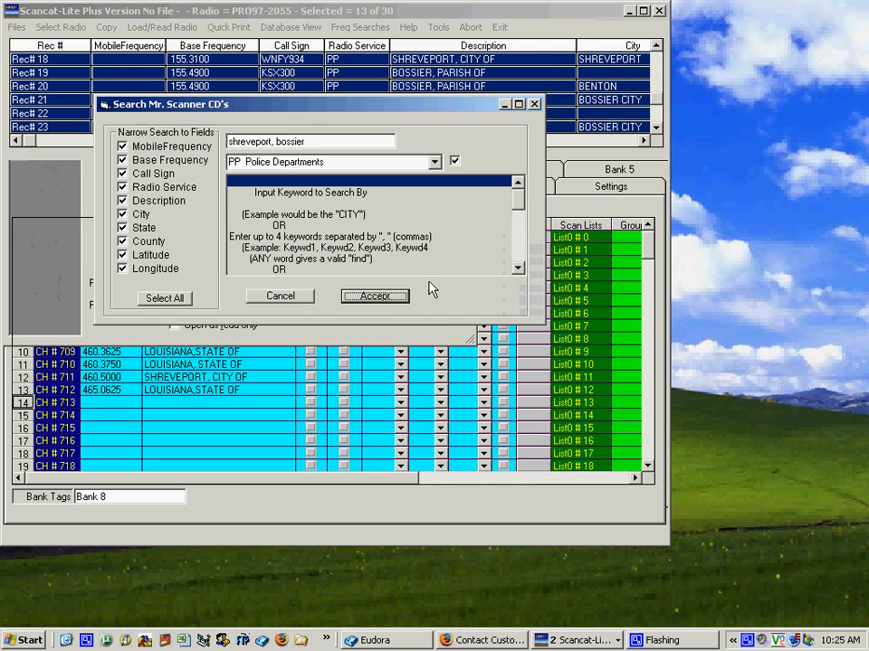
left_click(454, 163)
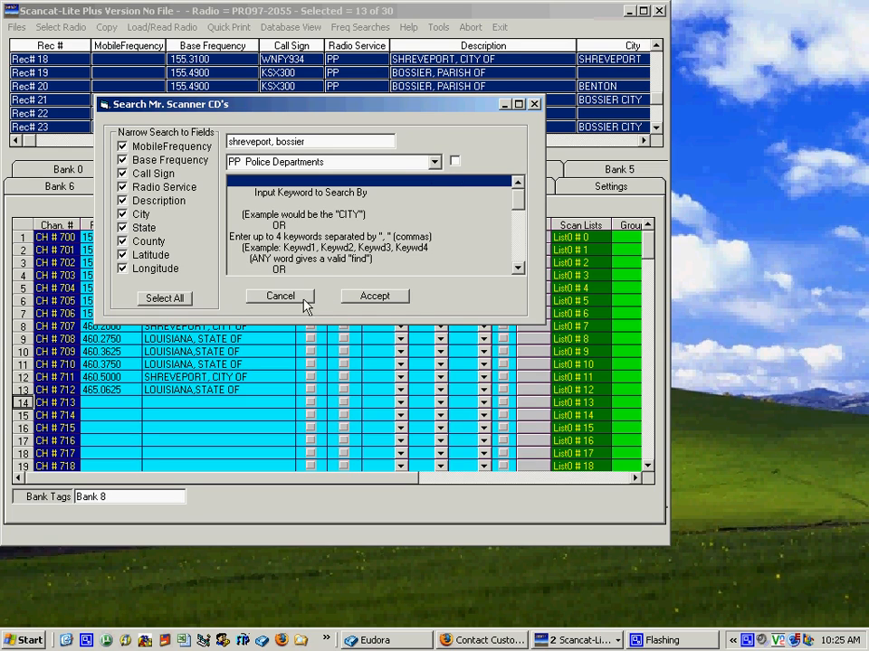
left_click(375, 297)
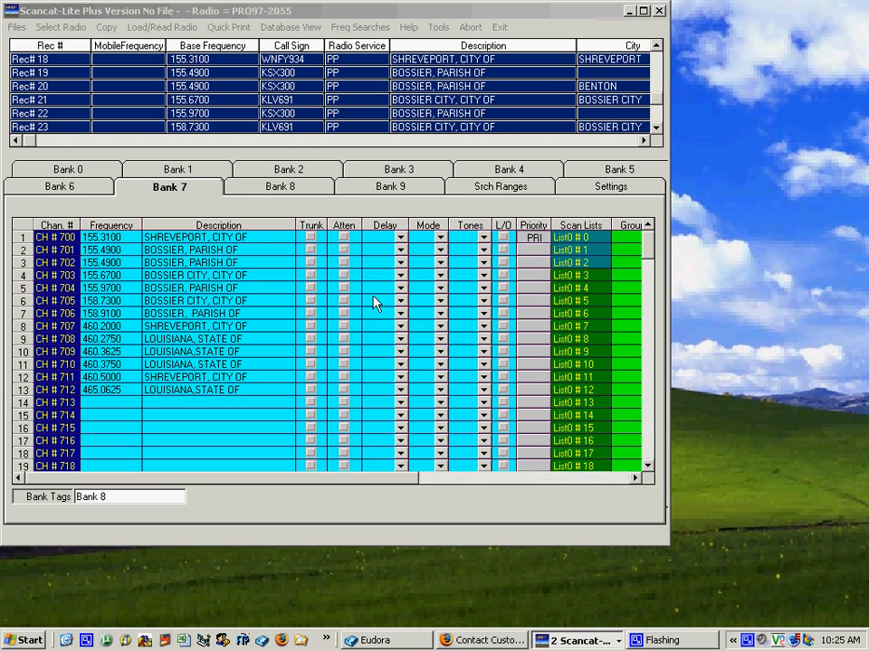
left_click(438, 354)
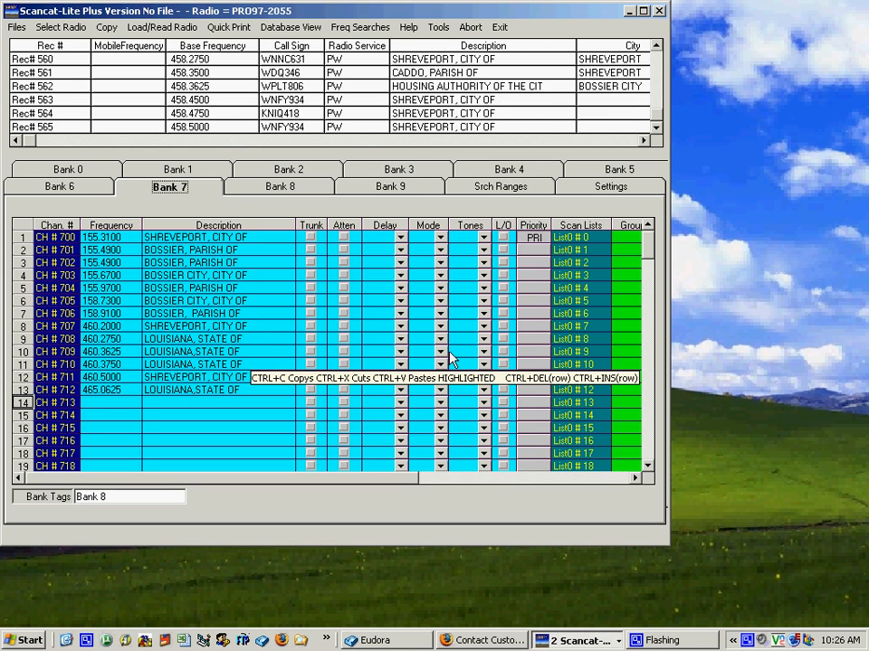
Step: Sort the search results by description from A to Z and highlight nine CADDO PARISH COMMUNICATIONS records, Rec# 910 through Rec# 801
left_click(430, 45)
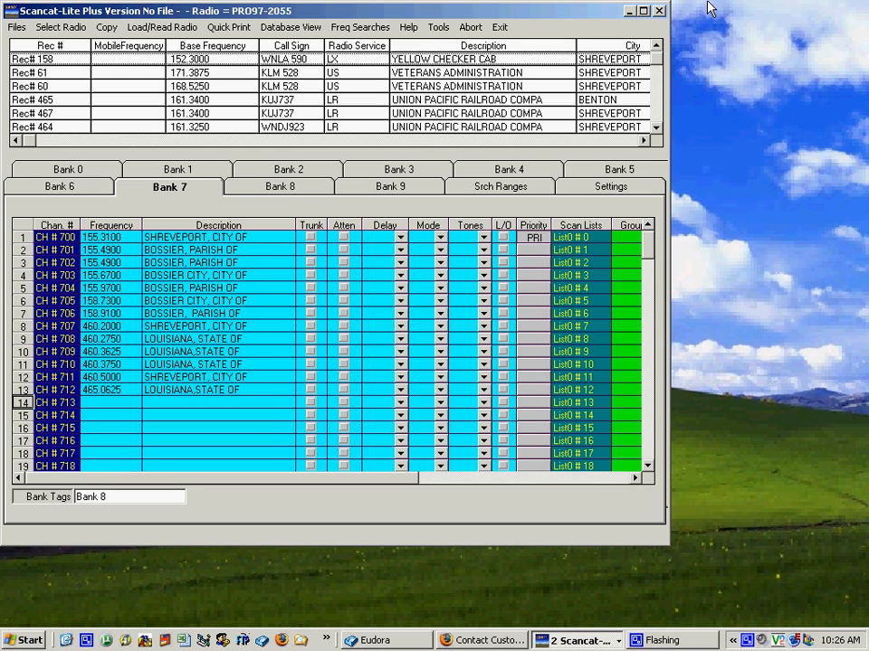
left_click_drag(658, 59, 660, 137)
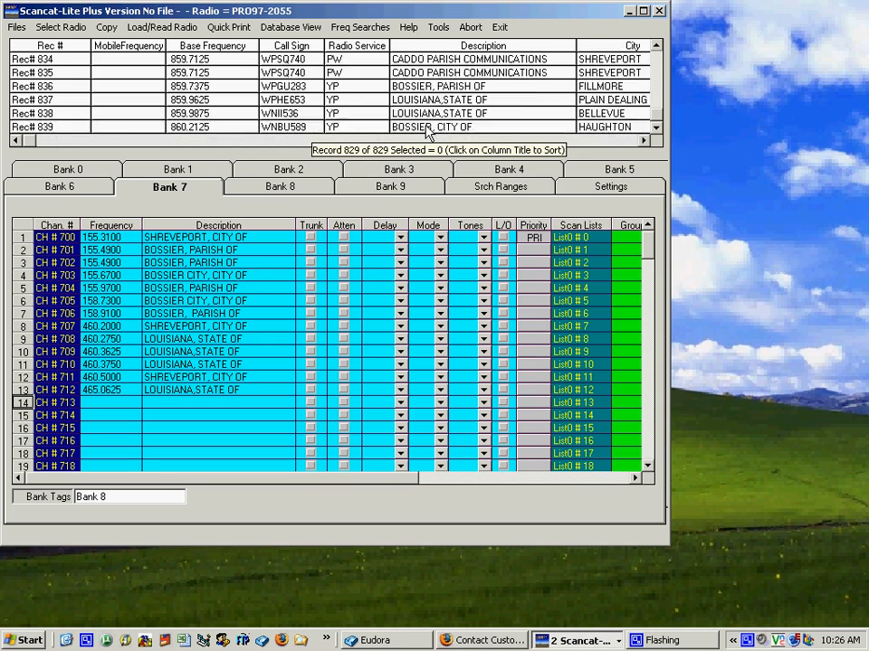
left_click(457, 46)
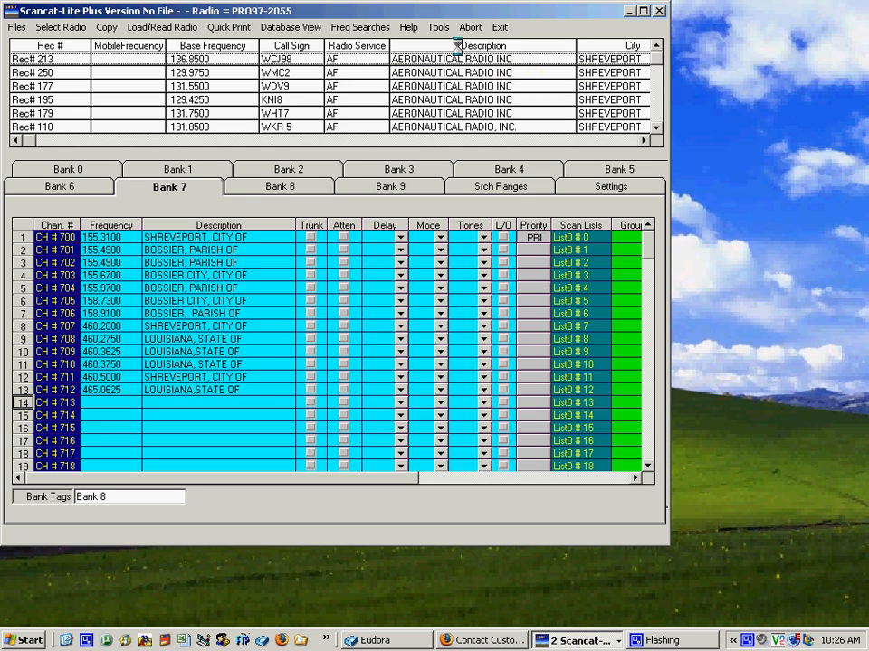
left_click_drag(661, 62, 660, 80)
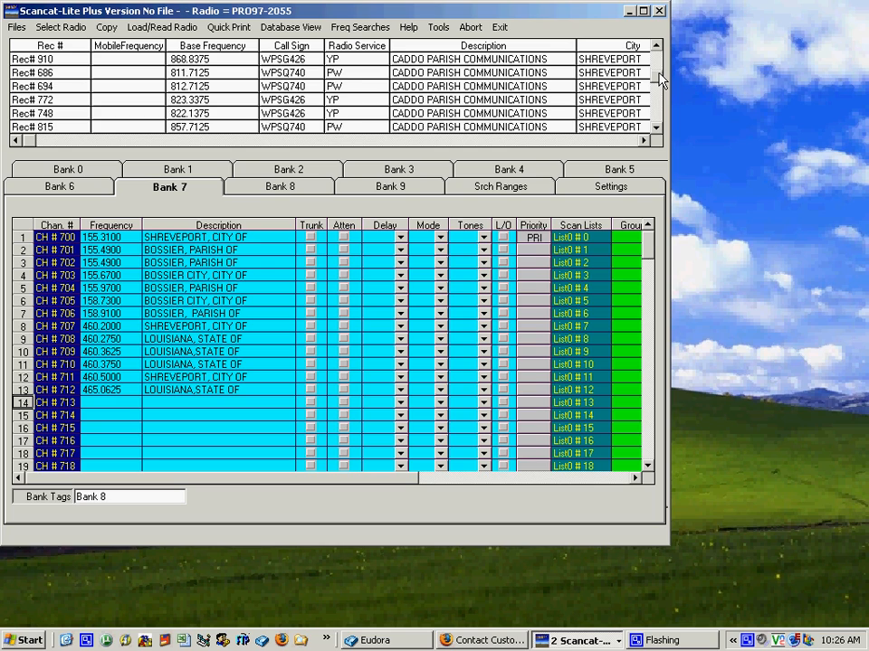
left_click_drag(509, 63, 469, 145)
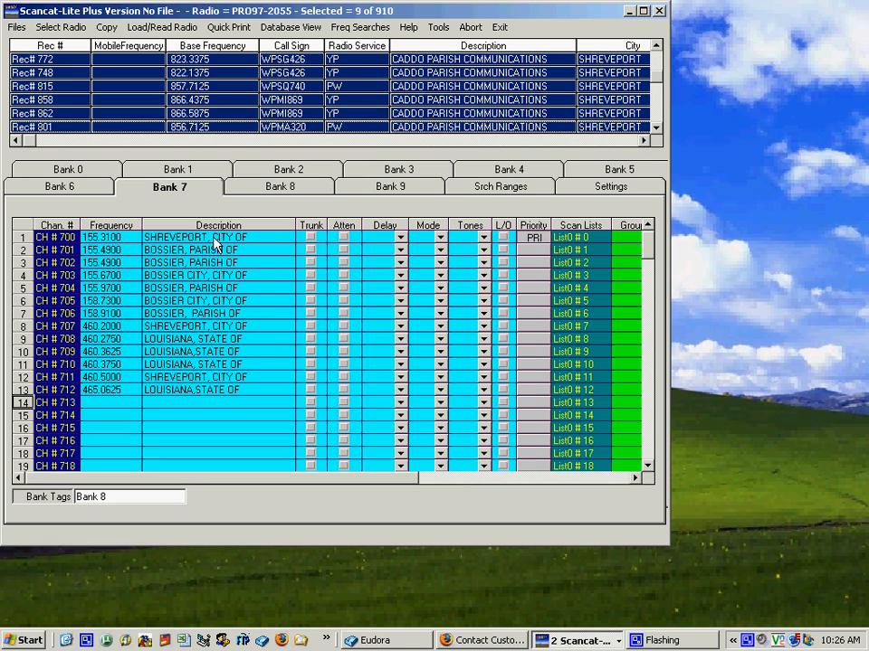
Step: Paste the highlighted Caddo Parish Communications frequencies into Bank 8 starting at CH # 800
left_click(283, 188)
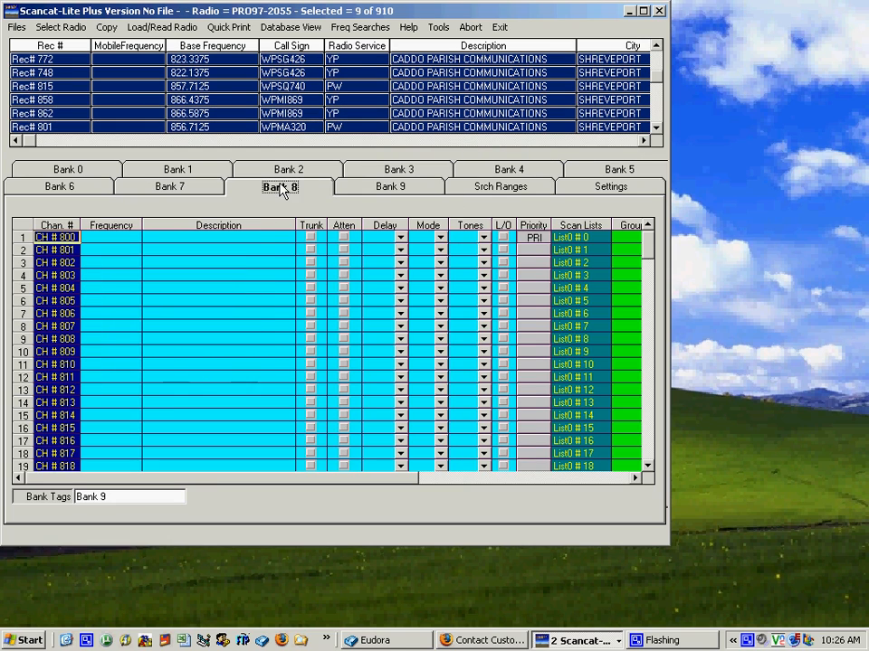
left_click(107, 28)
left_click(126, 45)
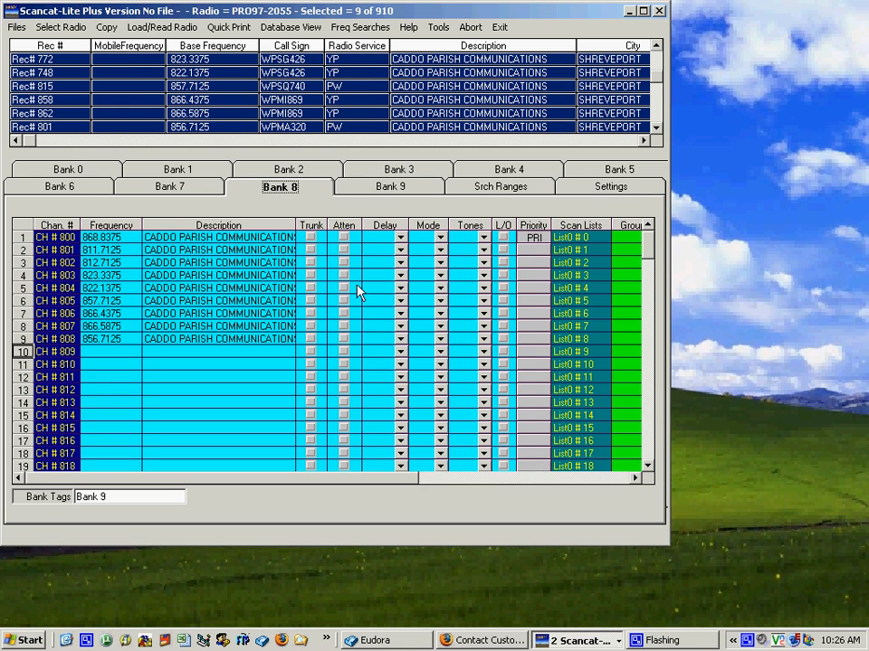
Step: Flag the Caddo Parish Communications channels in Bank 8 as trunked, starting with CH # 800 and CH # 801
left_click(309, 238)
left_click(310, 250)
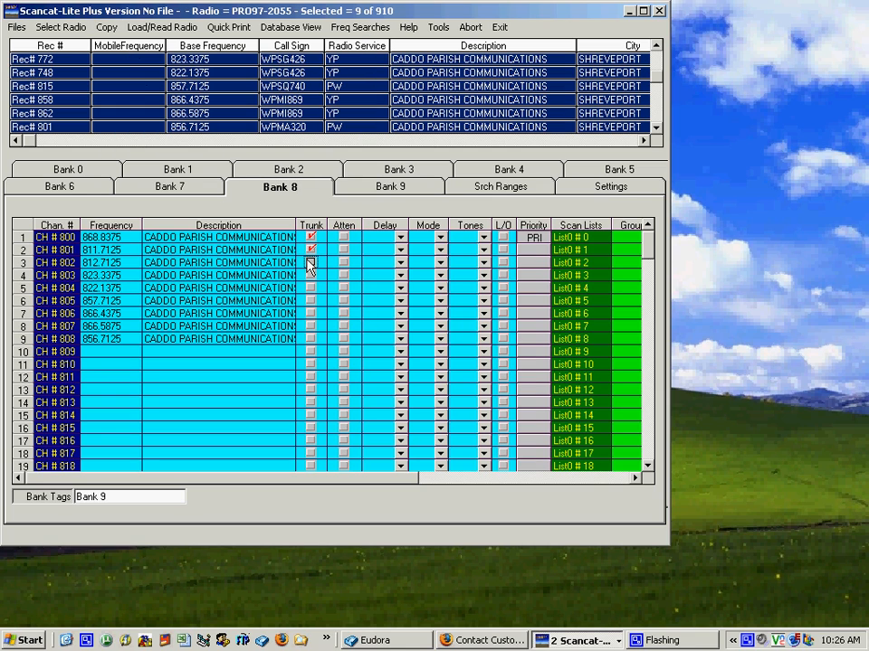
left_click(310, 275)
left_click(311, 326)
Step: Set Bank 8's Trunk System Type to Mot Type II 800
left_click_drag(224, 478, 502, 495)
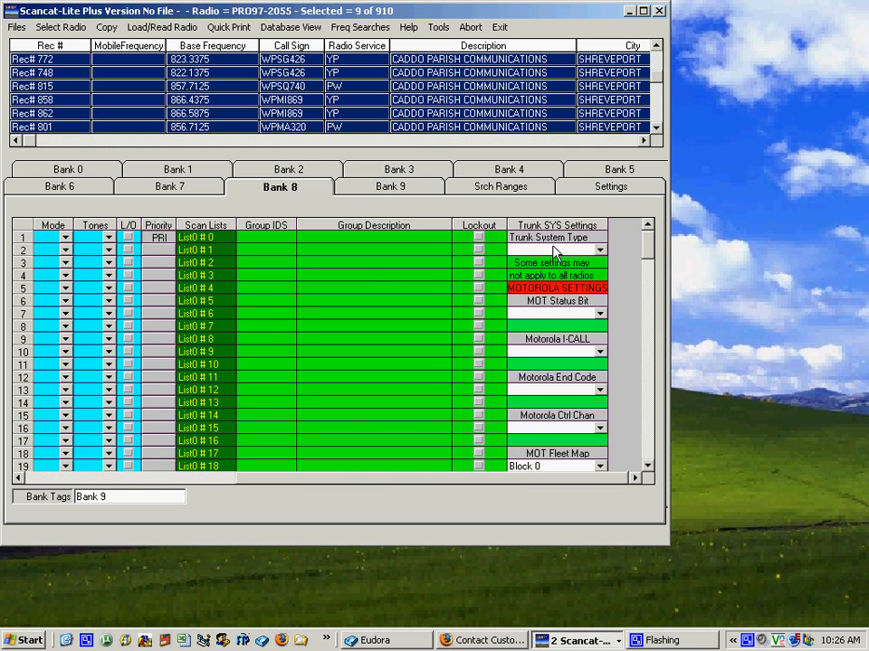
left_click(600, 249)
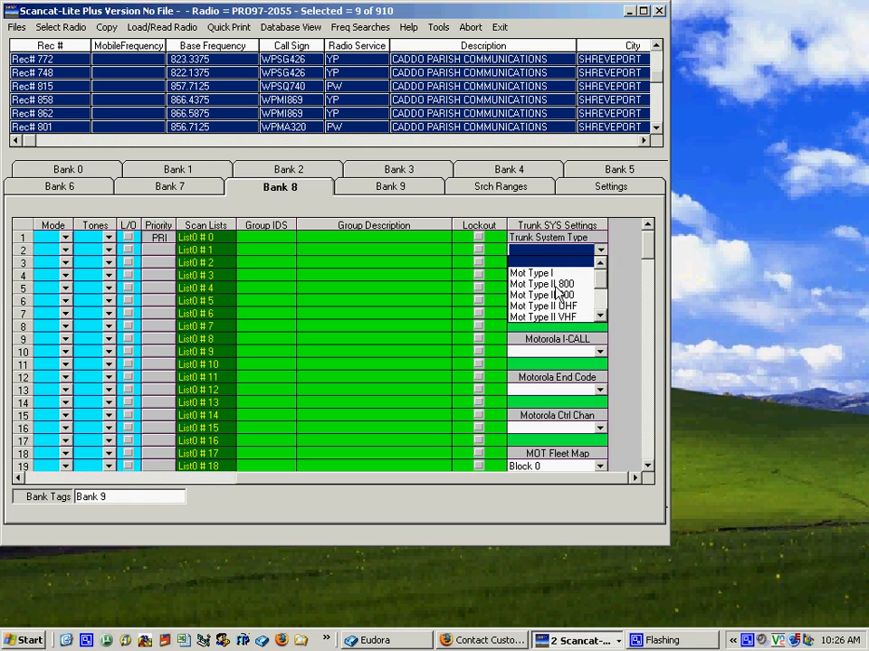
left_click(556, 281)
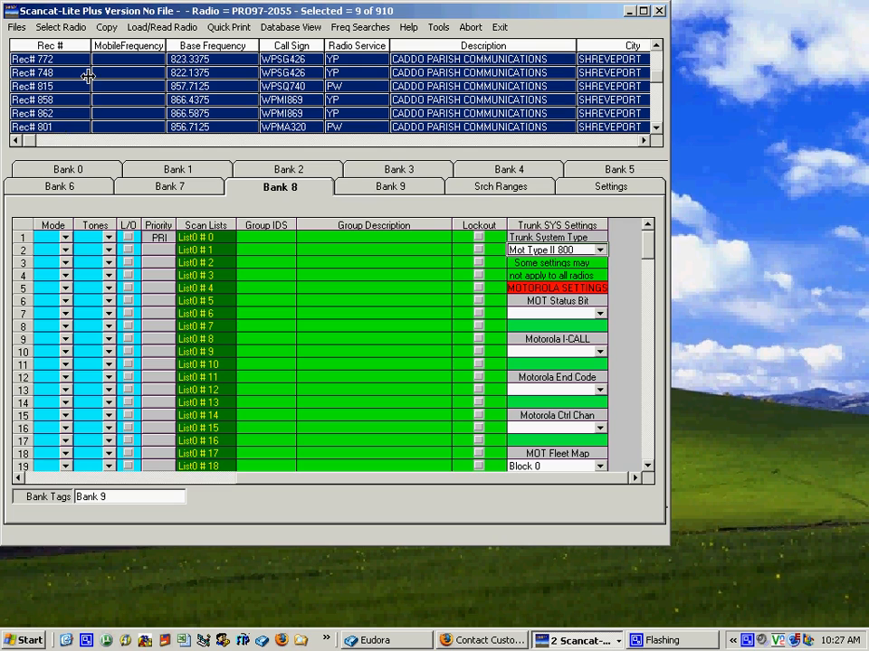
Step: Open the RSD Lookup utility to view its source drive, state file and database options, and close it
left_click(359, 28)
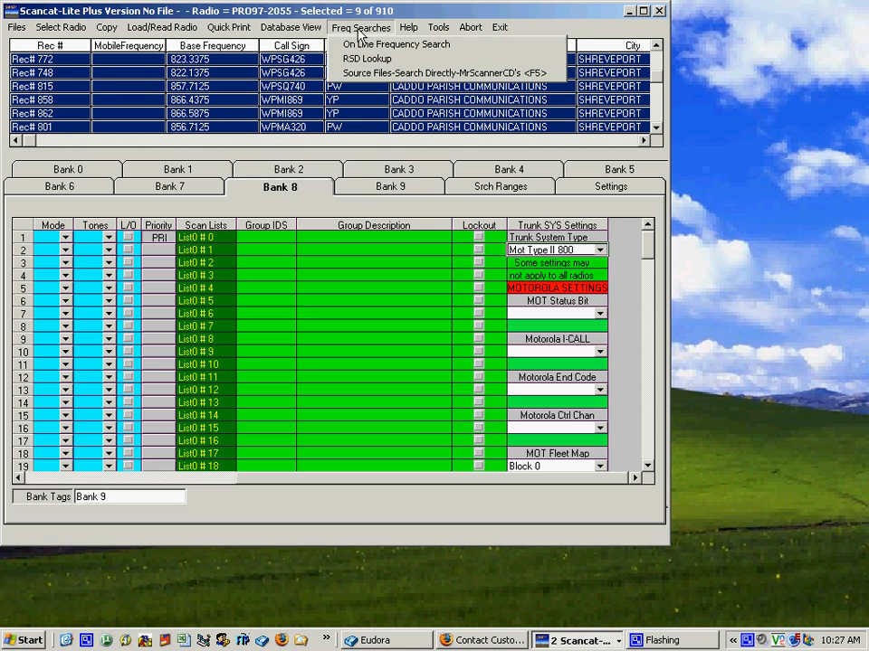
left_click(379, 60)
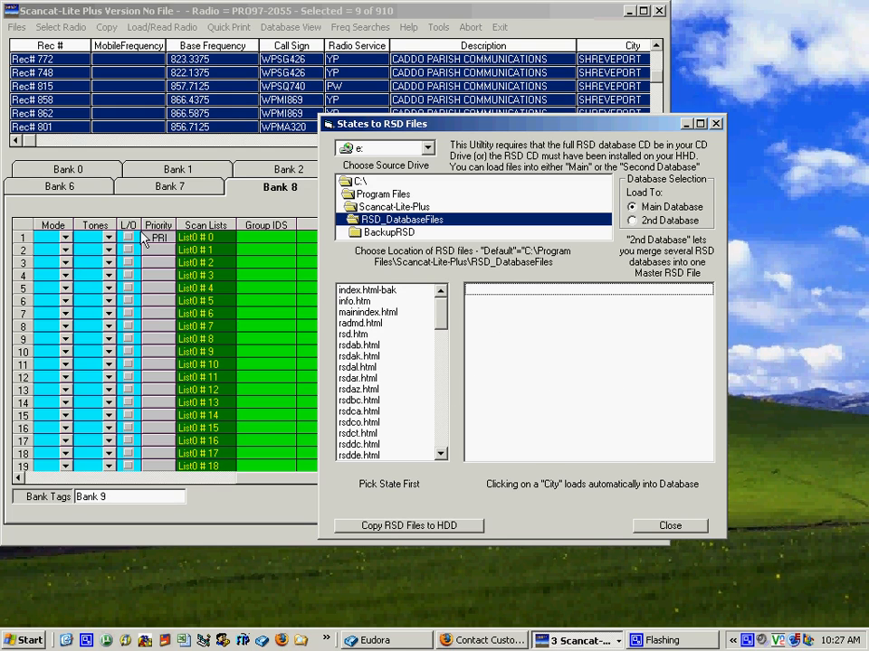
left_click(715, 123)
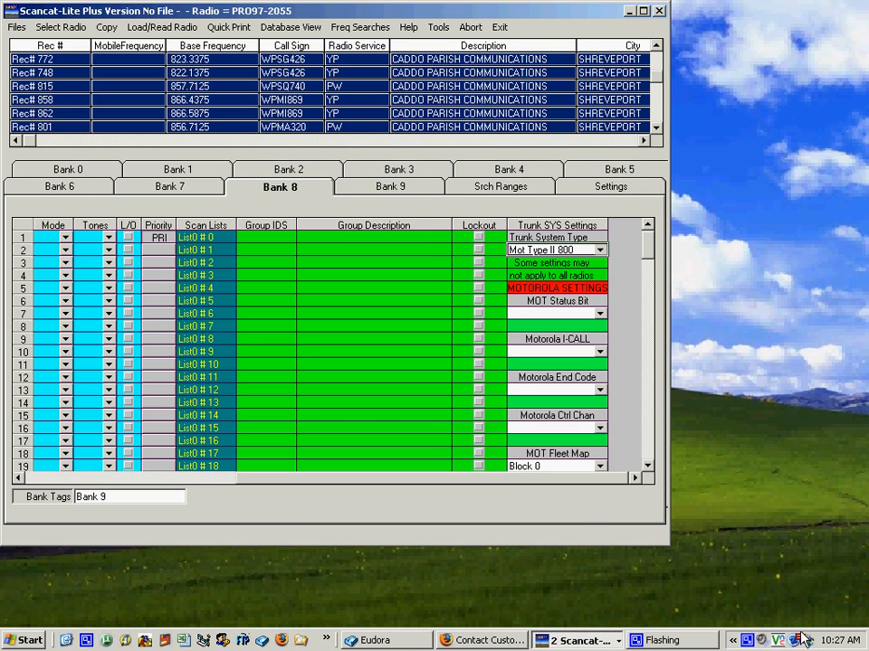
right_click(747, 641)
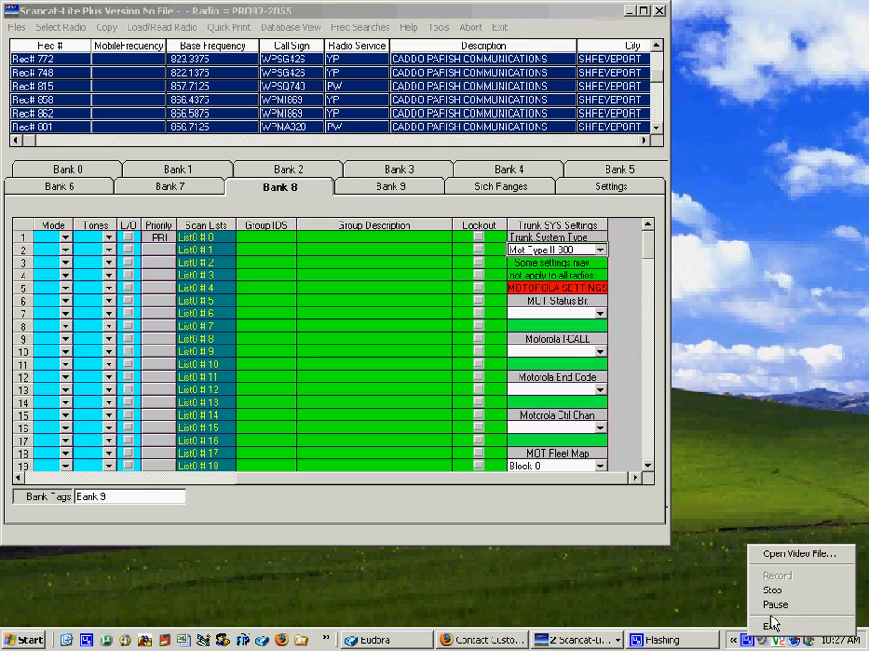